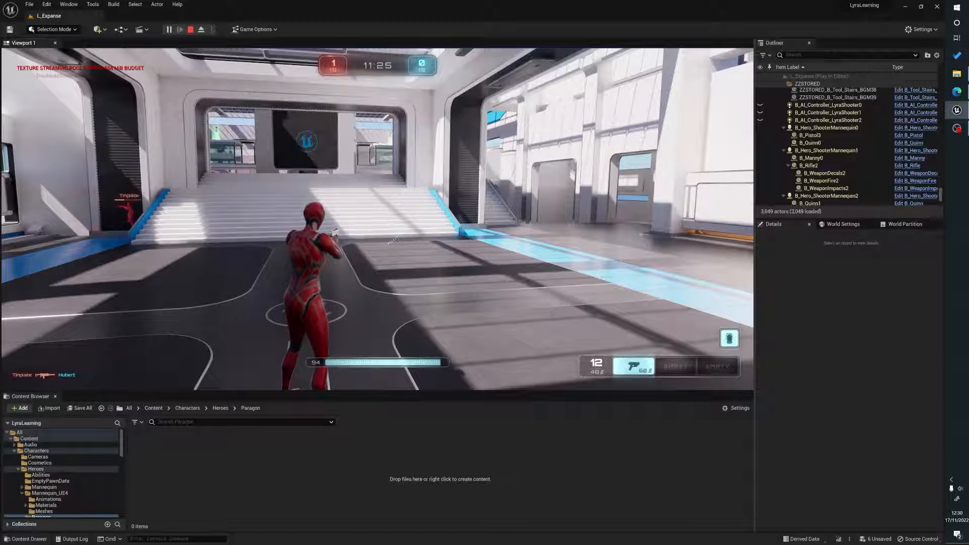
Stop the running play-in-editor session.
key("Escape")
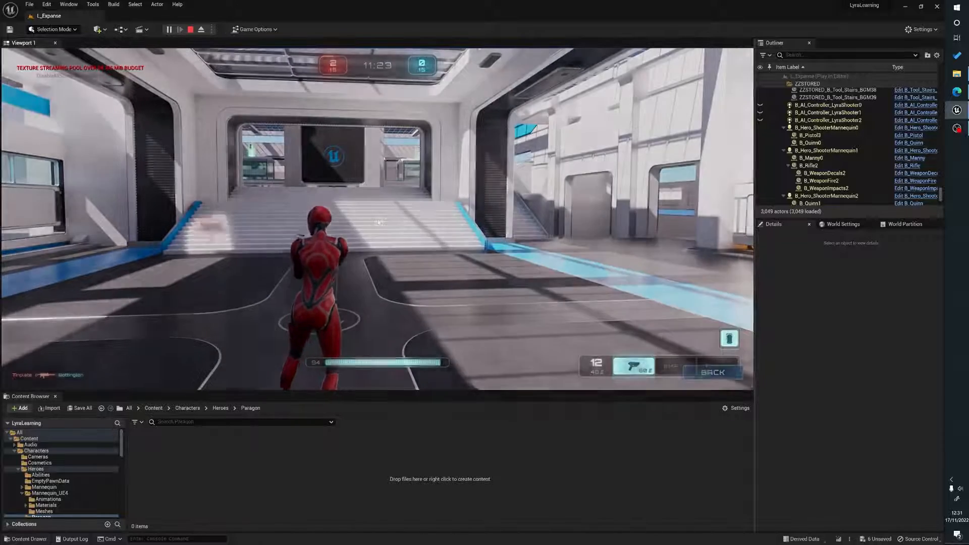
left_click(190, 29)
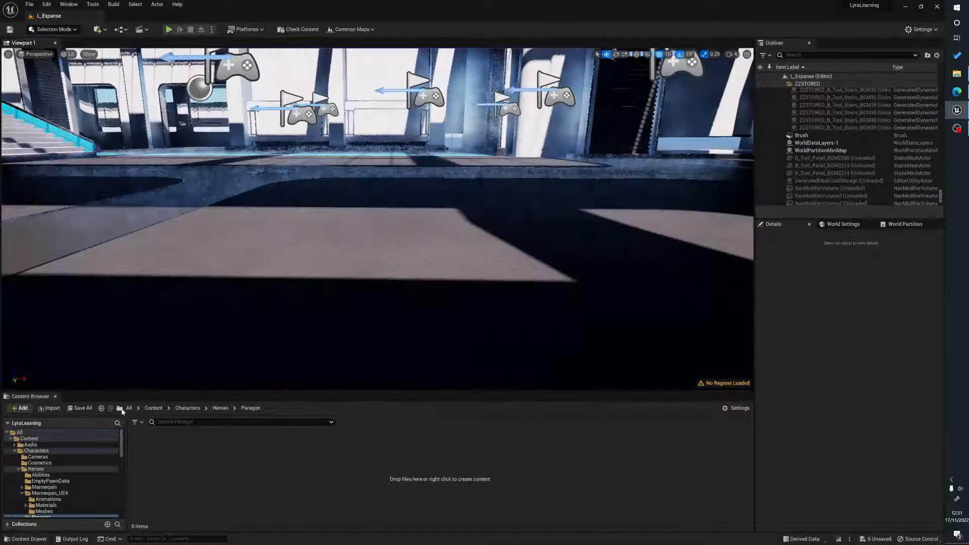
Open the Revenant skeletal mesh from ParagonRevenant > Characters > Heroes > Revenant > Meshes to inspect it, then close it.
left_click(128, 408)
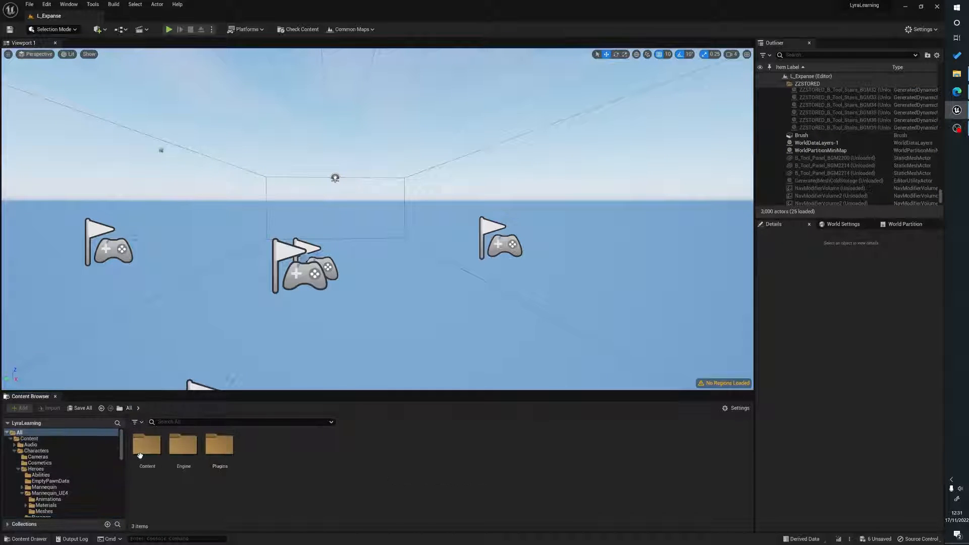
double_click(140, 456)
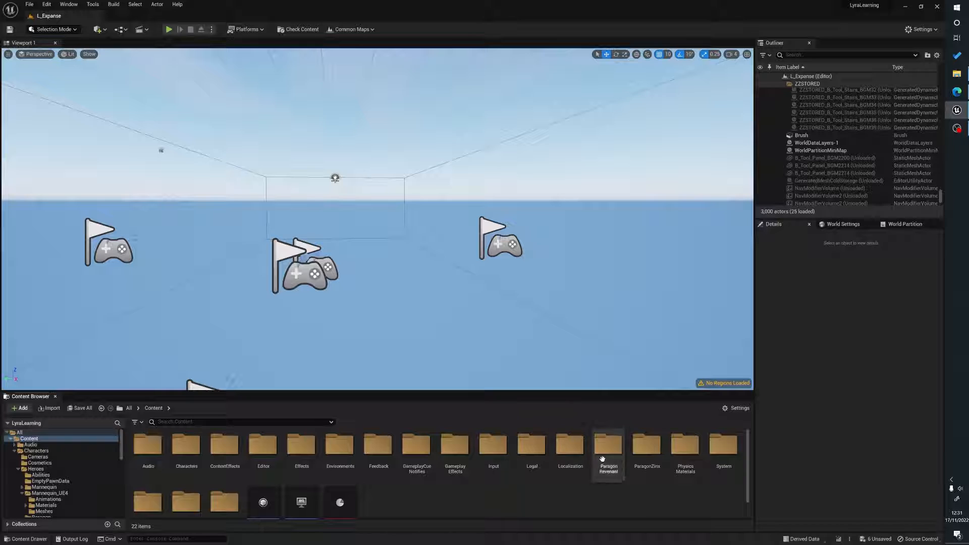
double_click(611, 471)
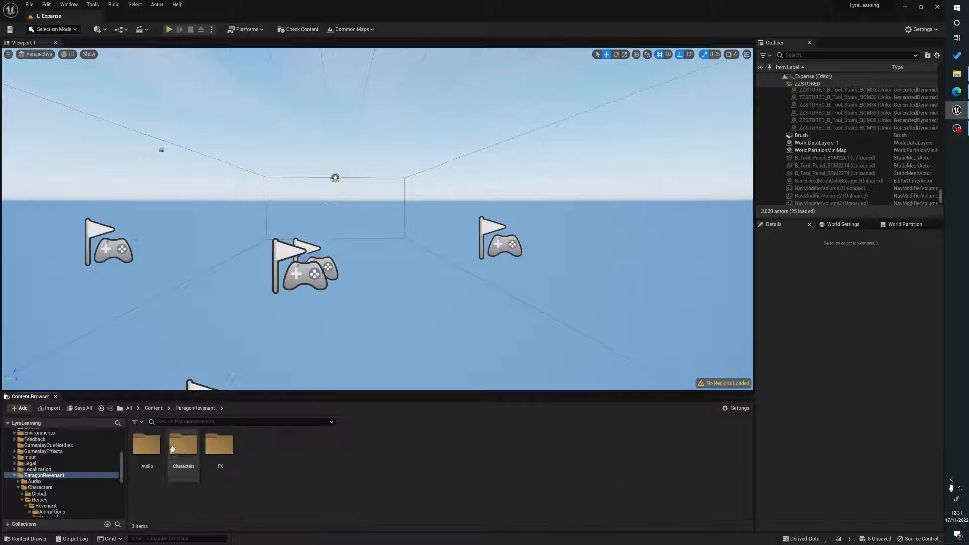
double_click(184, 447)
double_click(156, 454)
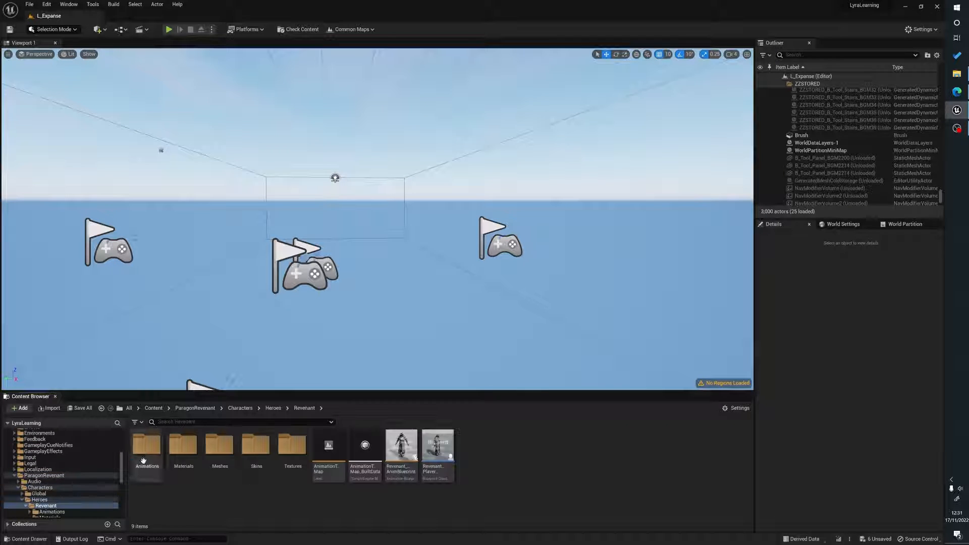
double_click(219, 447)
double_click(183, 446)
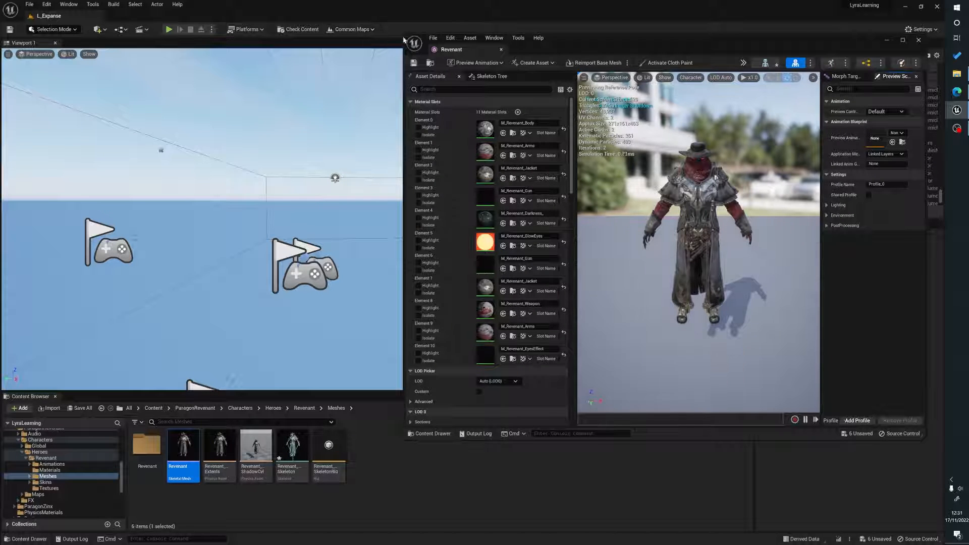
left_click_drag(404, 36, 268, 37)
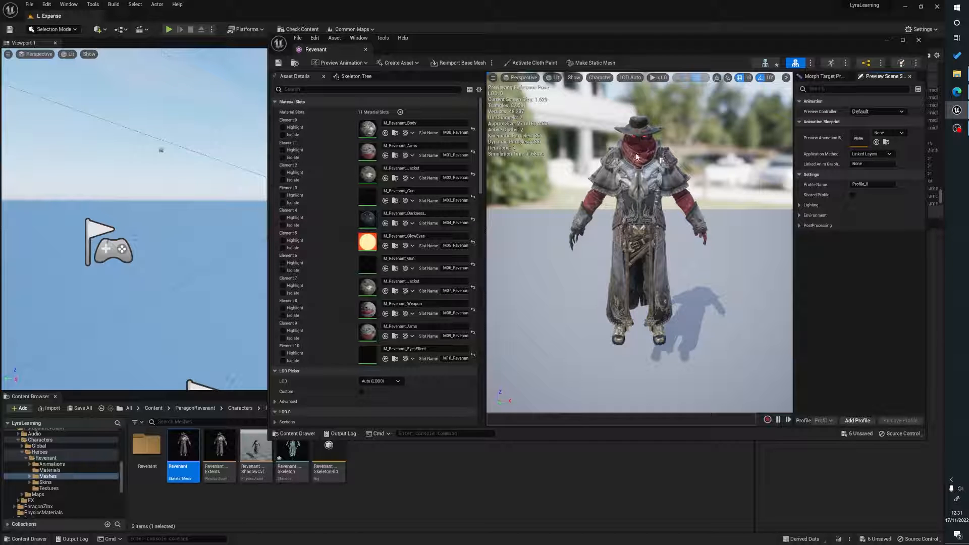
left_click(918, 40)
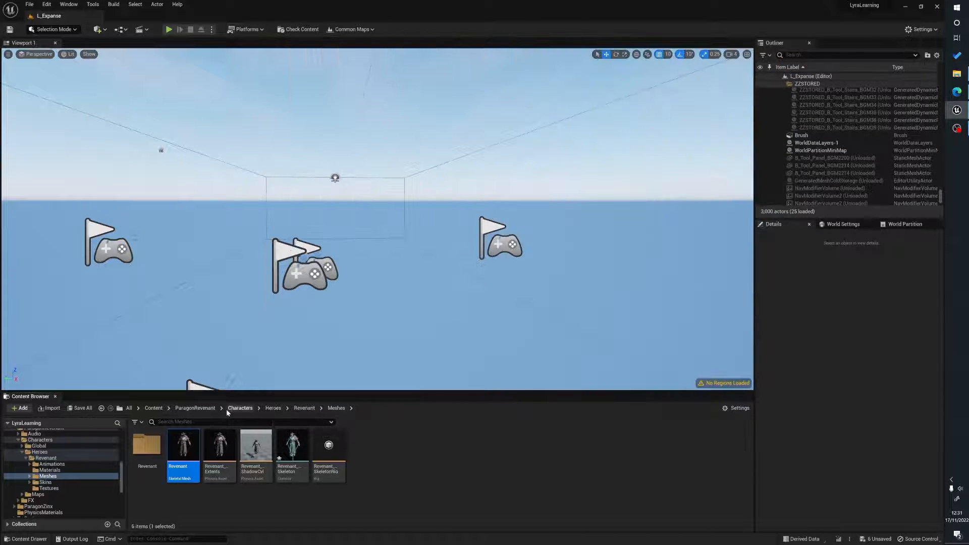
Open the Zinx skeletal mesh from ParagonZinx > Characters > Heroes > Zinx > Meshes to inspect it, then close it.
left_click(153, 408)
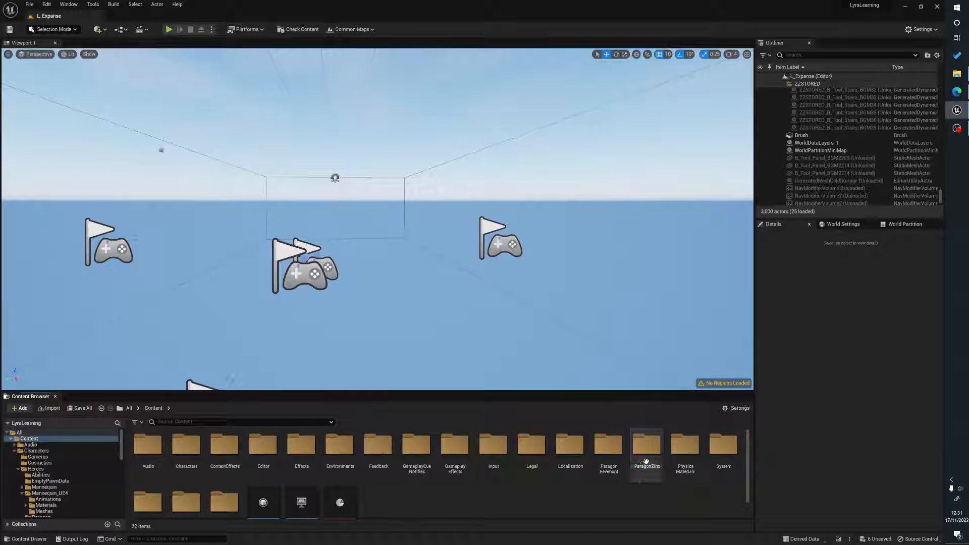
double_click(645, 454)
left_click(183, 444)
double_click(183, 444)
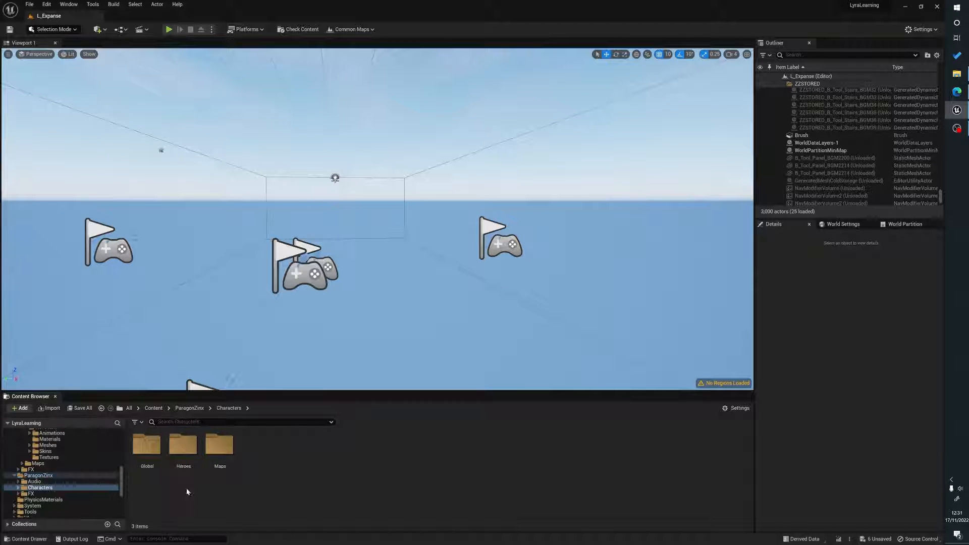
double_click(183, 451)
double_click(146, 444)
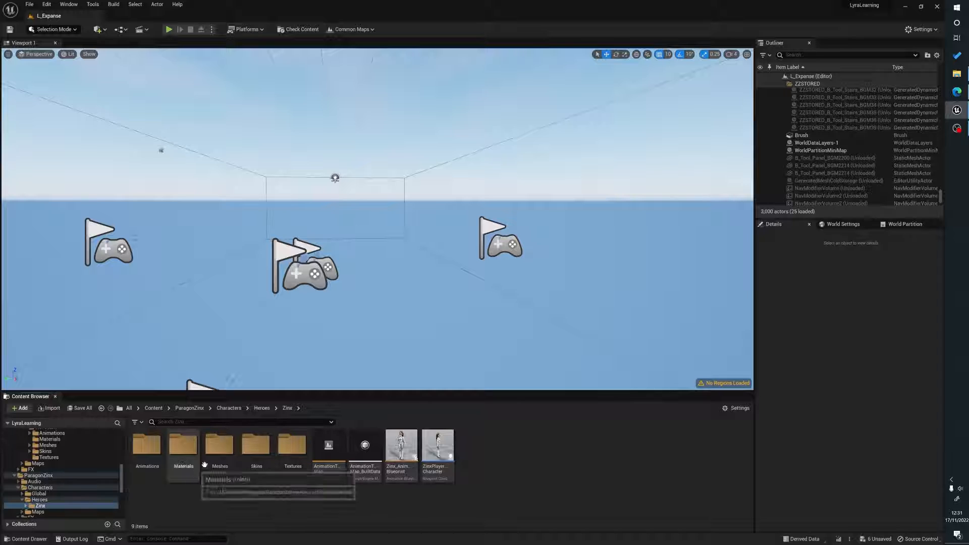
double_click(219, 444)
double_click(182, 445)
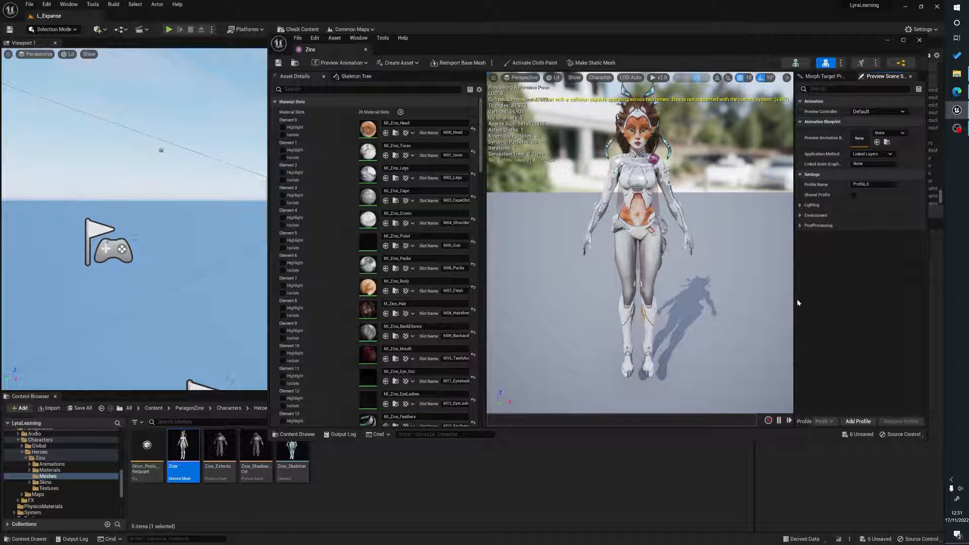
left_click(919, 40)
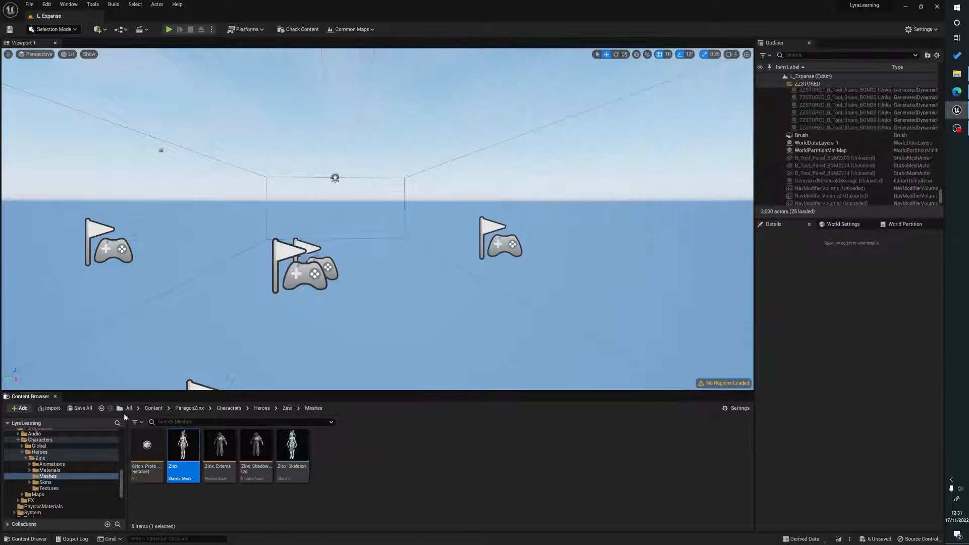
Start Duplicate and Retarget on ABP_UE4_Mannequin_Retarget in Characters > Heroes > Mannequin_UE4 > Animations.
left_click(153, 409)
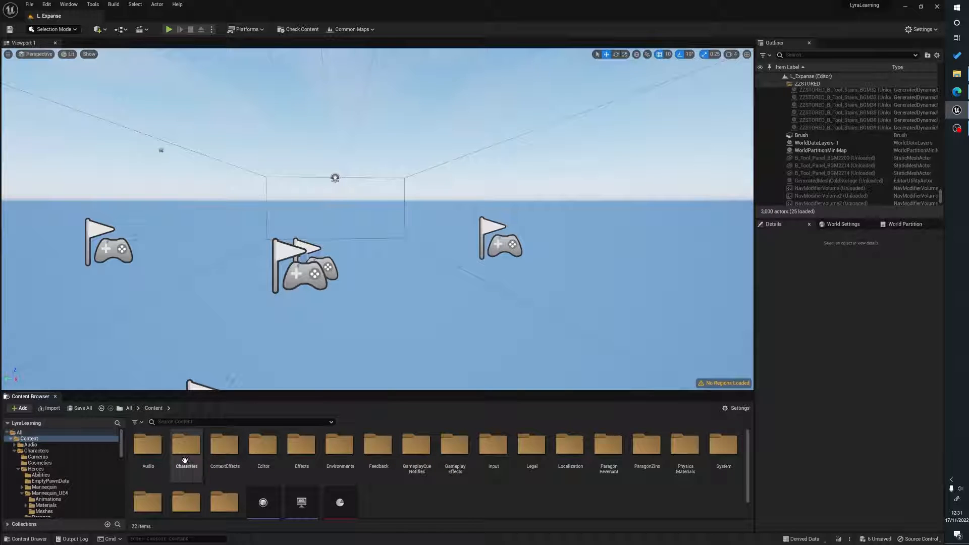
double_click(184, 447)
double_click(219, 444)
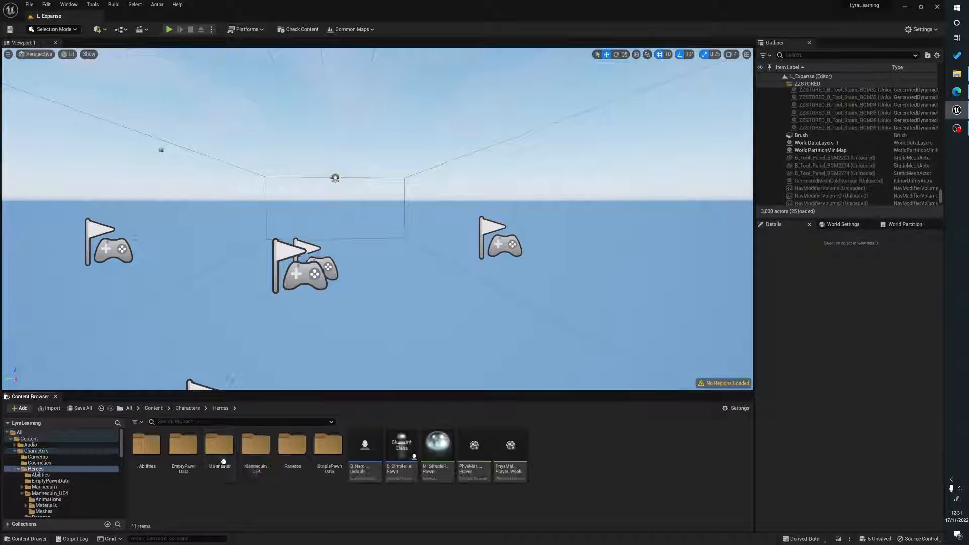
double_click(259, 461)
double_click(147, 444)
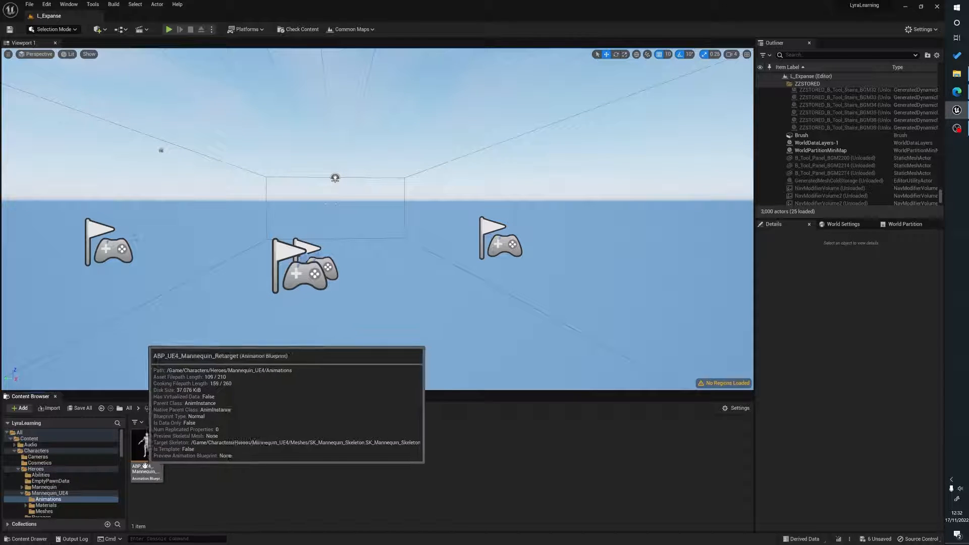
right_click(149, 452)
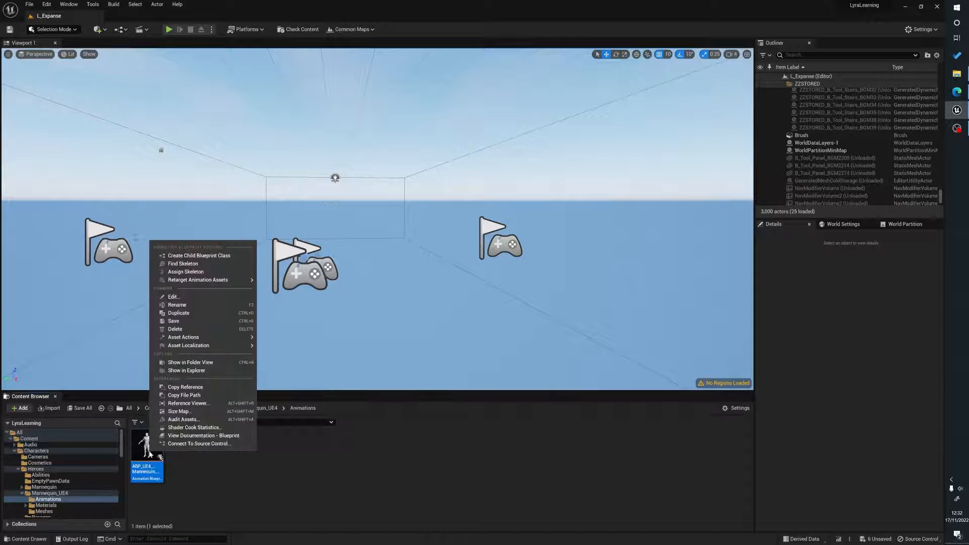
mouse_move(249, 282)
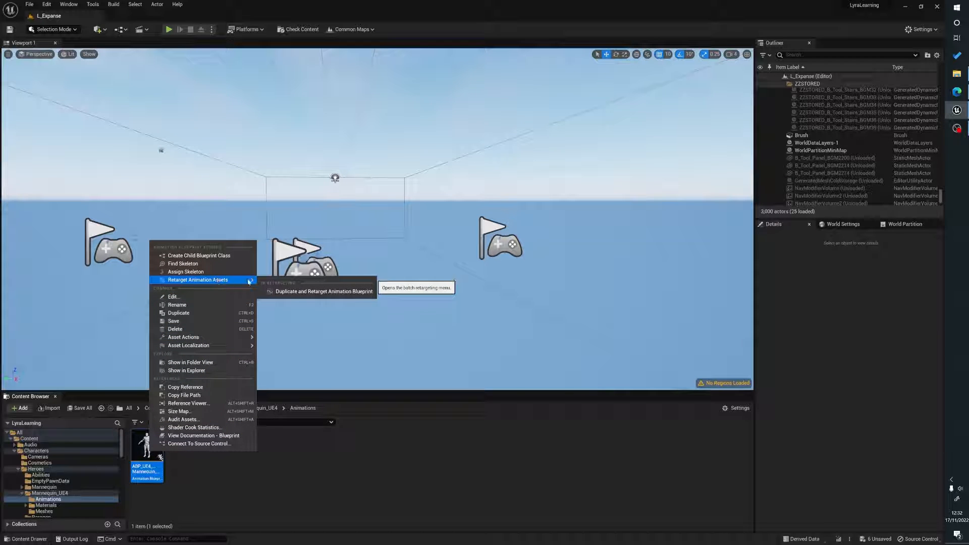
left_click(325, 292)
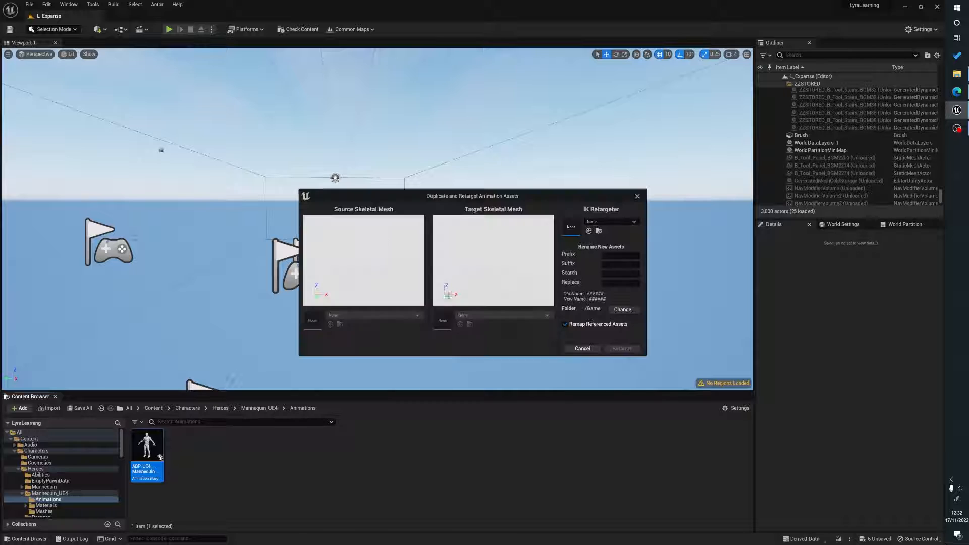
Choose the RTG_UE4Manny_UE5Manny IK retargeter and set the target skeletal mesh to Zinx.
left_click(619, 224)
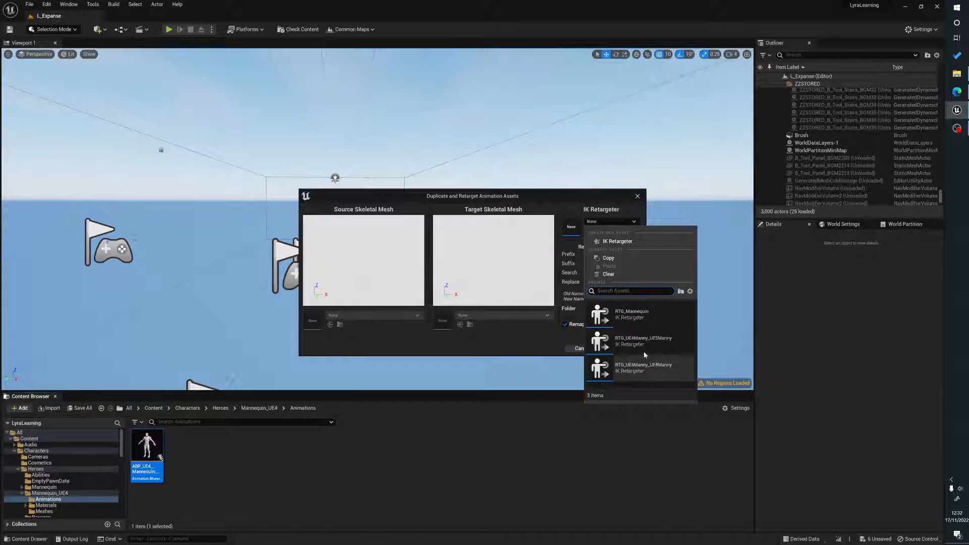
left_click(631, 345)
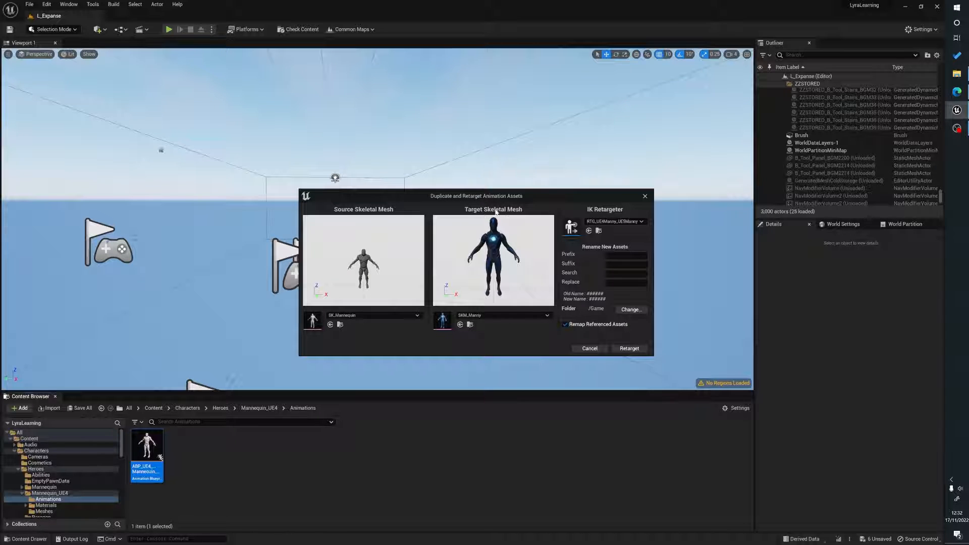
left_click(497, 317)
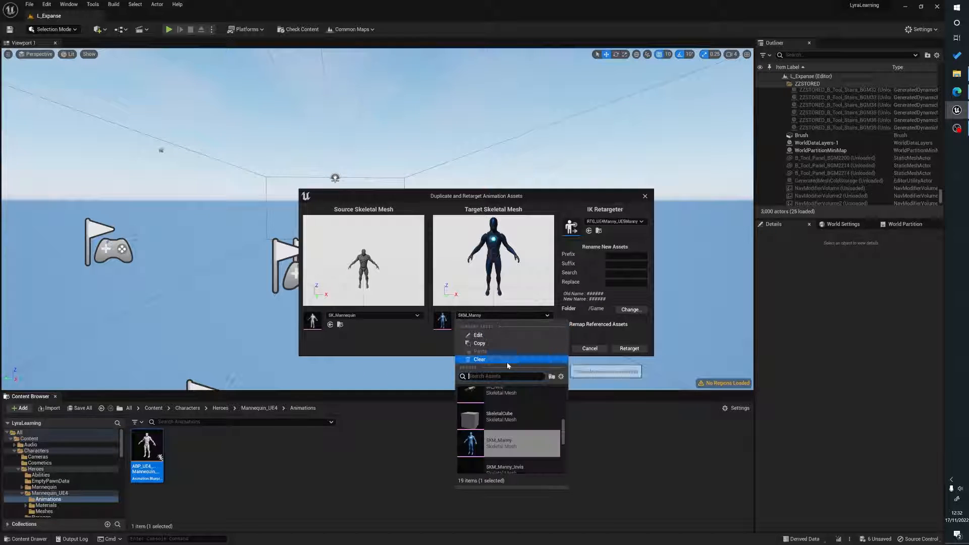
type("in")
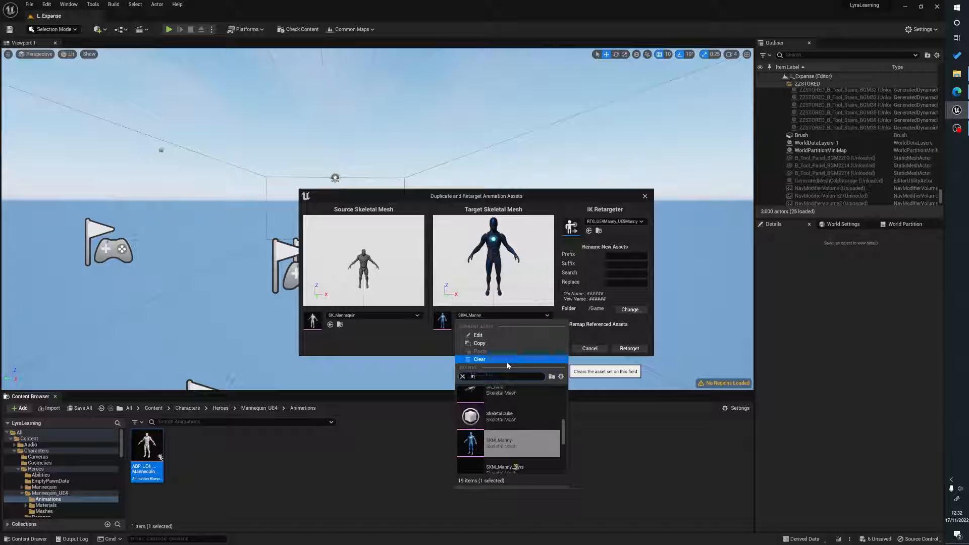
scroll(527, 425, "down", 5)
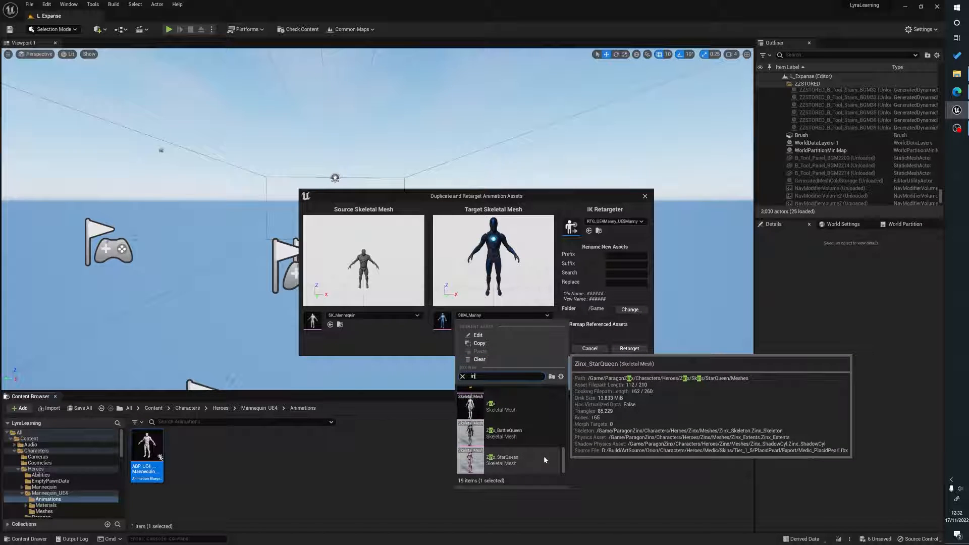
scroll(528, 450, "up", 1)
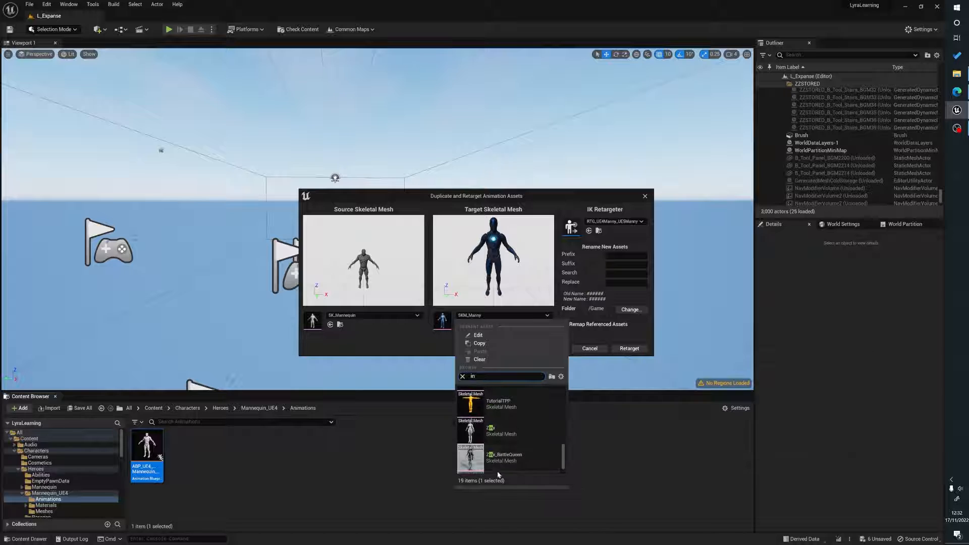
left_click(511, 434)
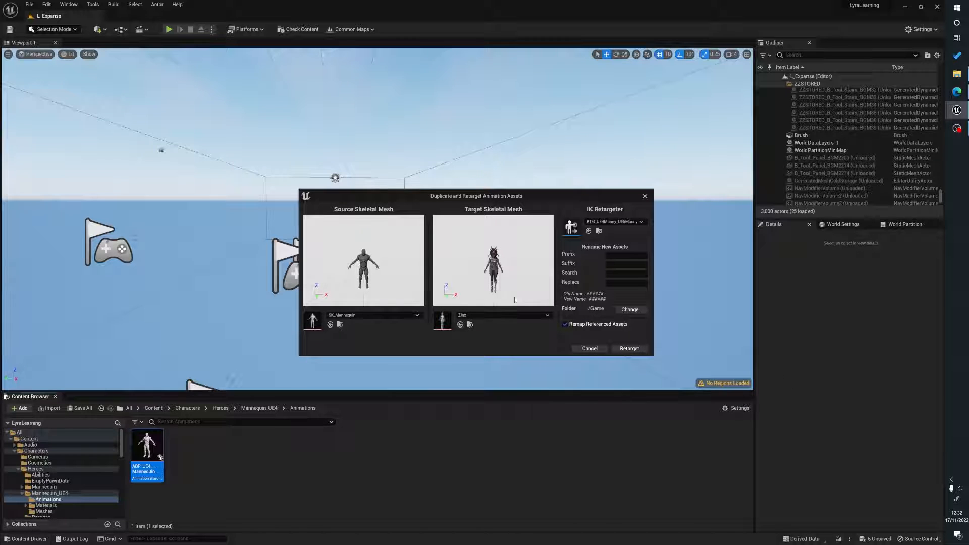
Set the output folder to Characters > Heroes > Paragon and run the retarget.
left_click(632, 310)
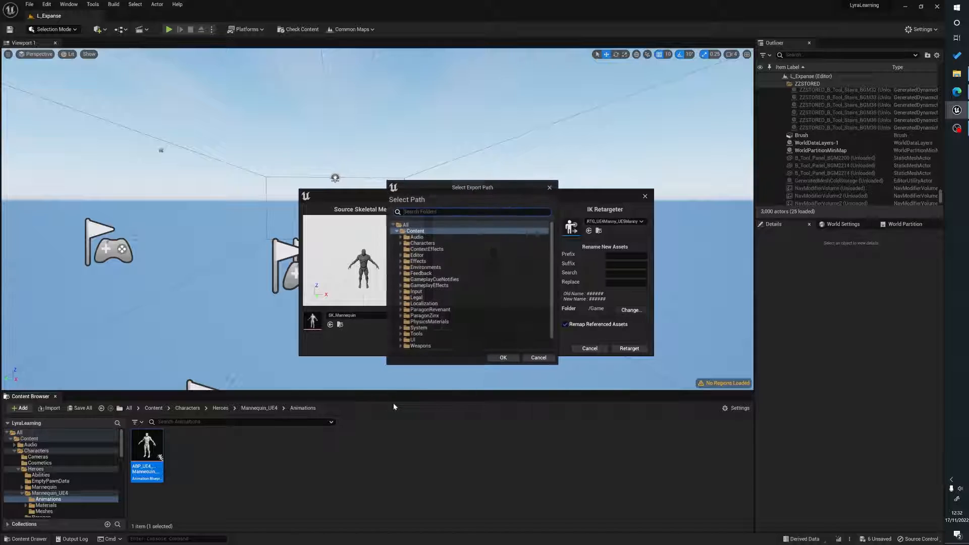
double_click(422, 244)
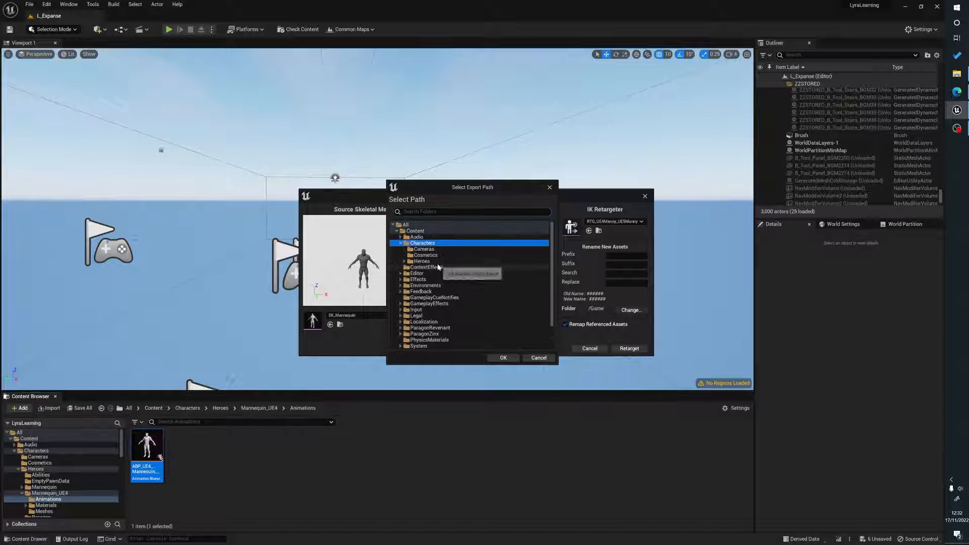
double_click(433, 261)
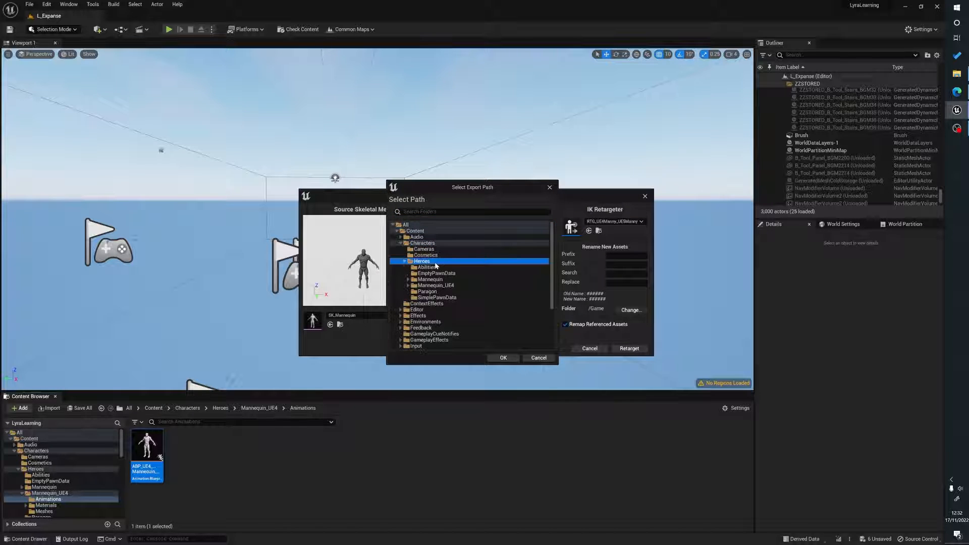
left_click(432, 292)
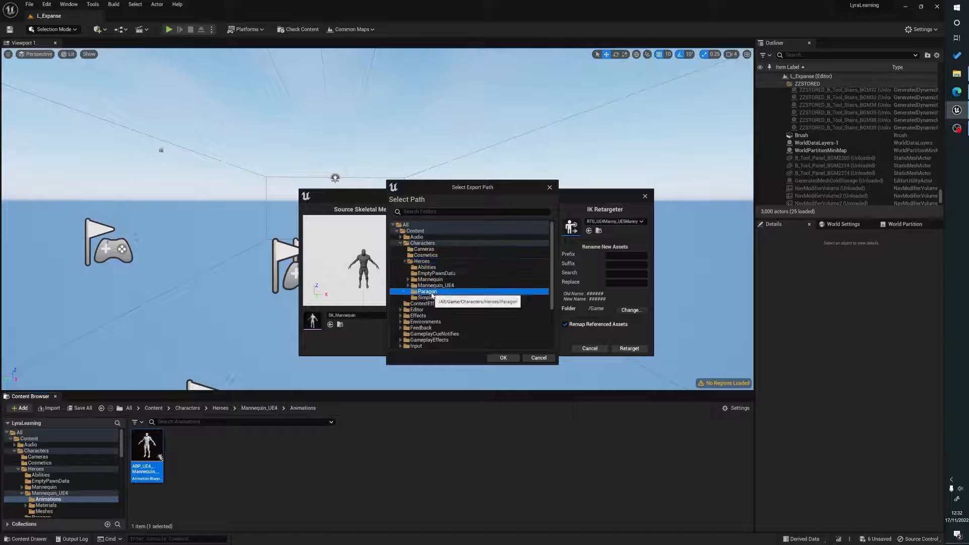
left_click(503, 357)
left_click(670, 349)
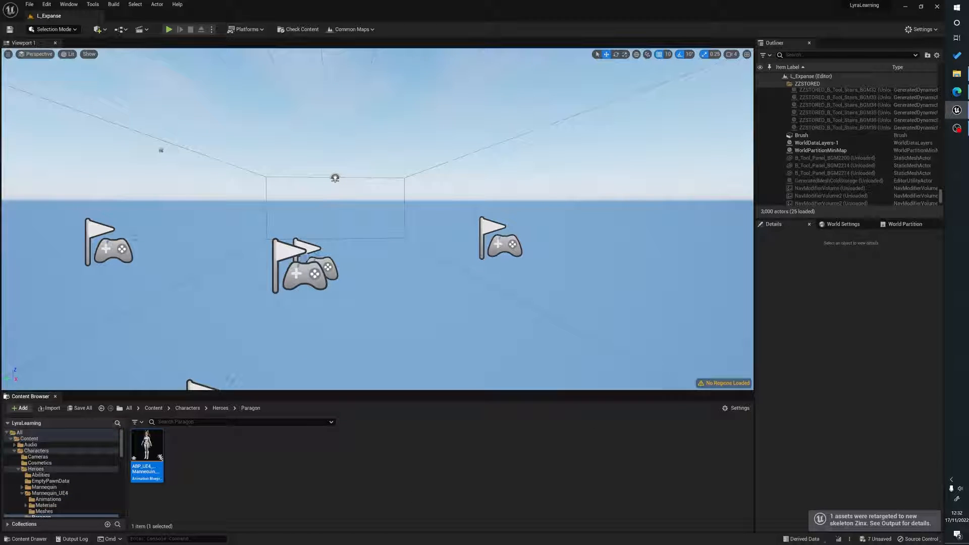
Try to rename the retargeted animation blueprint in the Paragon folder.
left_click(149, 470)
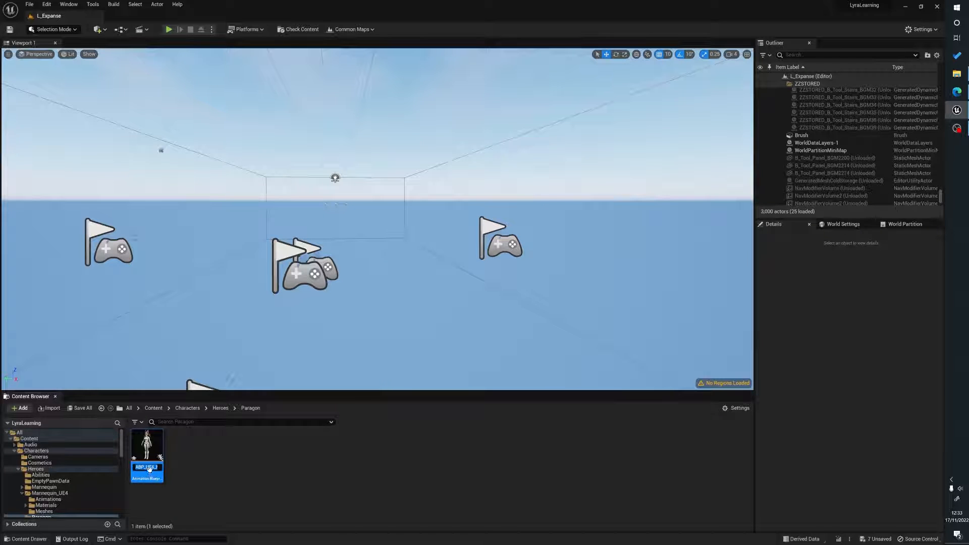
mouse_move(146, 467)
left_mouse_down()
mouse_move(171, 466)
mouse_move(140, 467)
left_mouse_up()
key("Return")
Browse to the Characters > Cosmetics folder in the Content Browser.
left_click(153, 408)
double_click(186, 449)
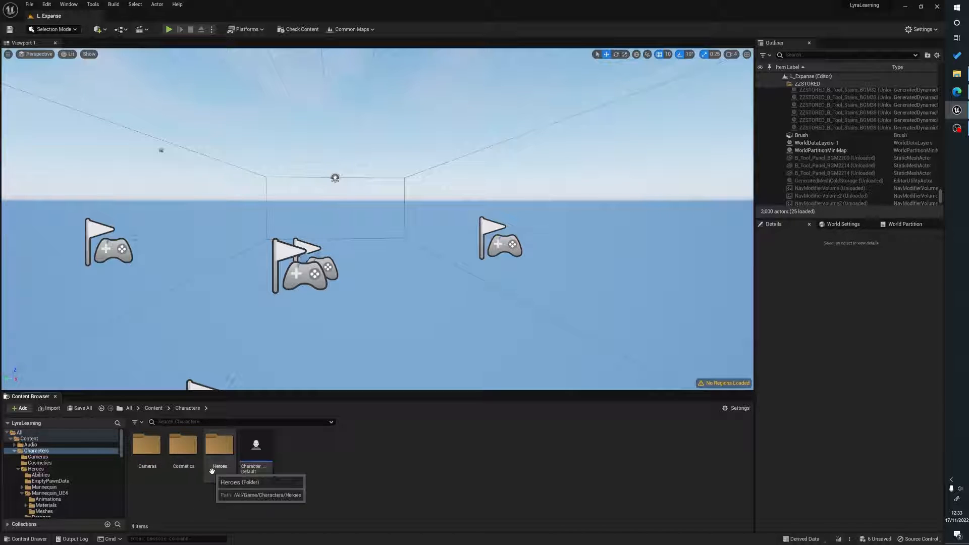
double_click(176, 466)
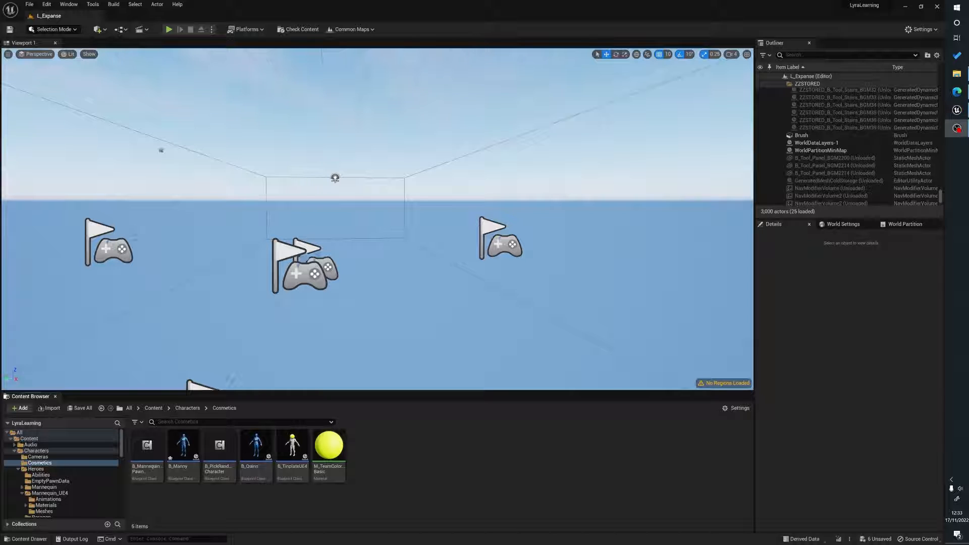
Open the B_Manny blueprint and set its mesh component's skeletal mesh to Zinx.
double_click(180, 451)
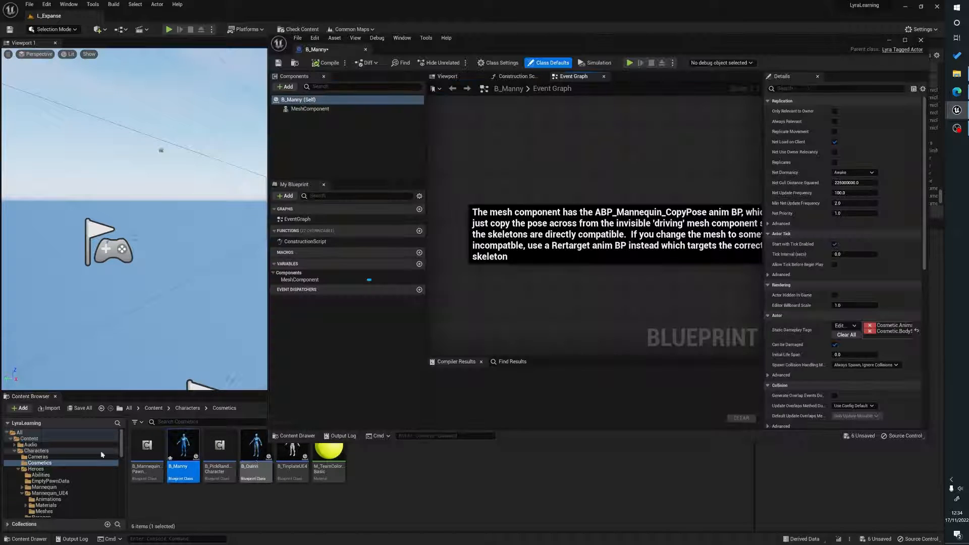
left_click(454, 77)
left_click(594, 195)
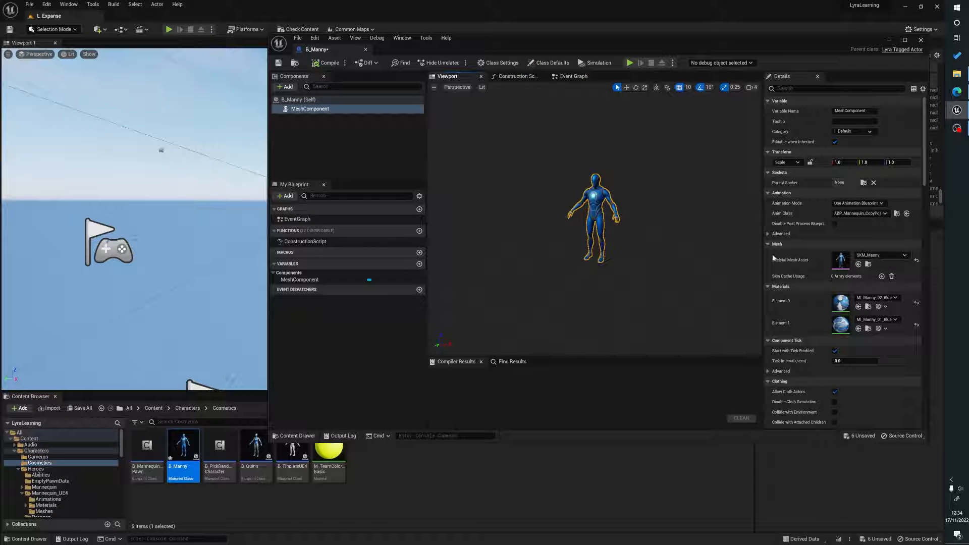
left_click(871, 255)
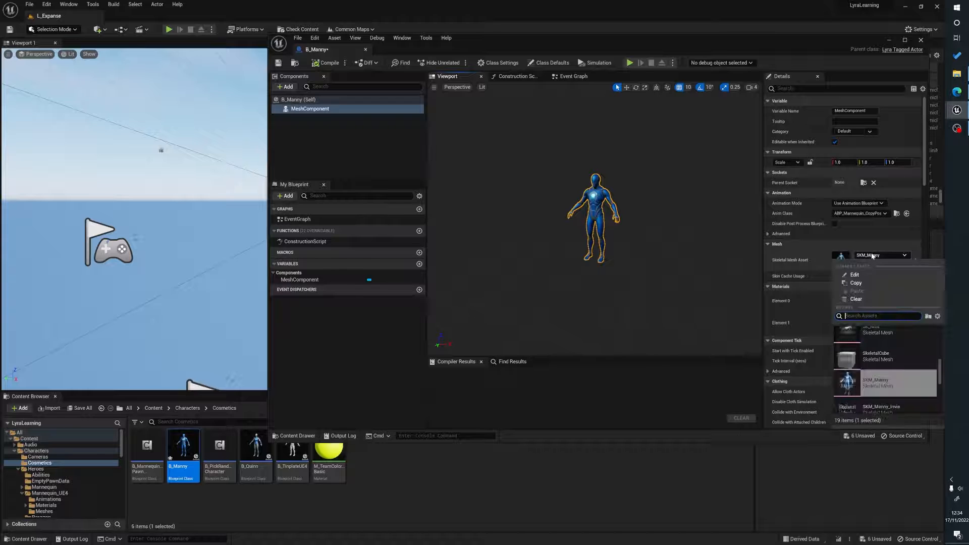
type("zom")
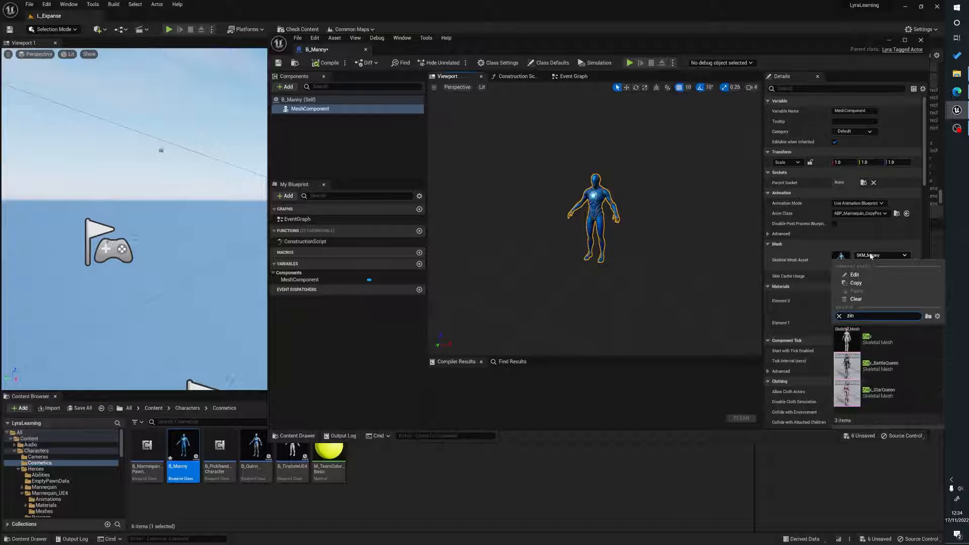
left_click(902, 342)
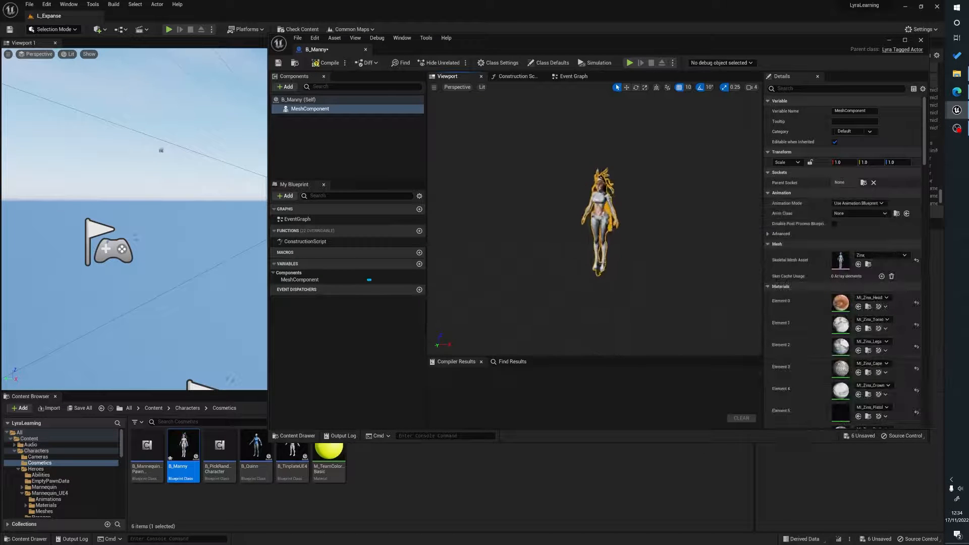
Set the mesh component's anim class to ABP_Zinx_Retarget.
left_click(856, 214)
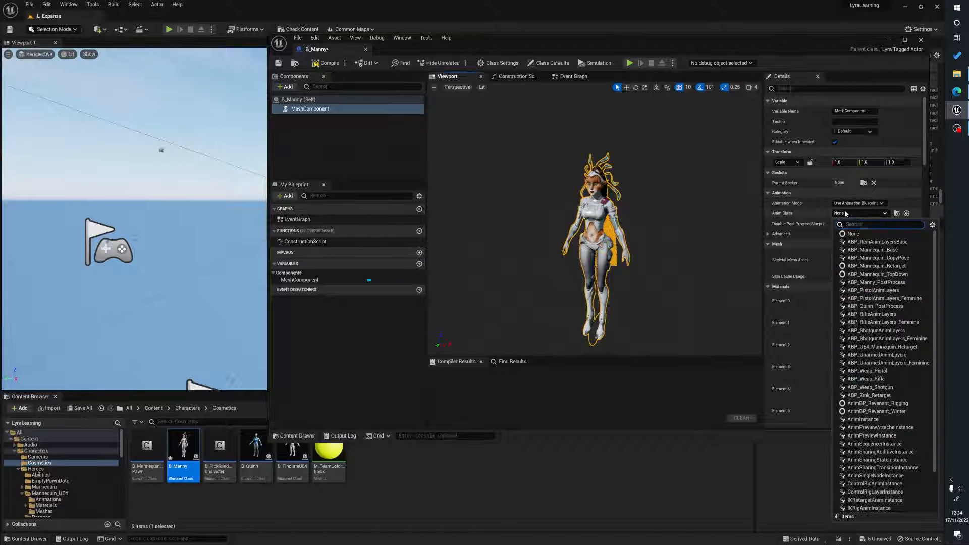
type("zin")
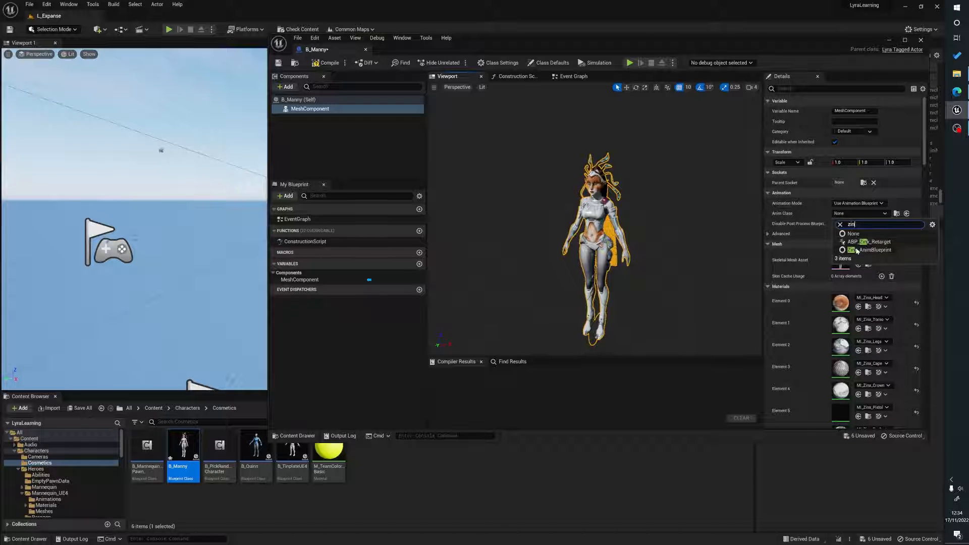
left_click(871, 243)
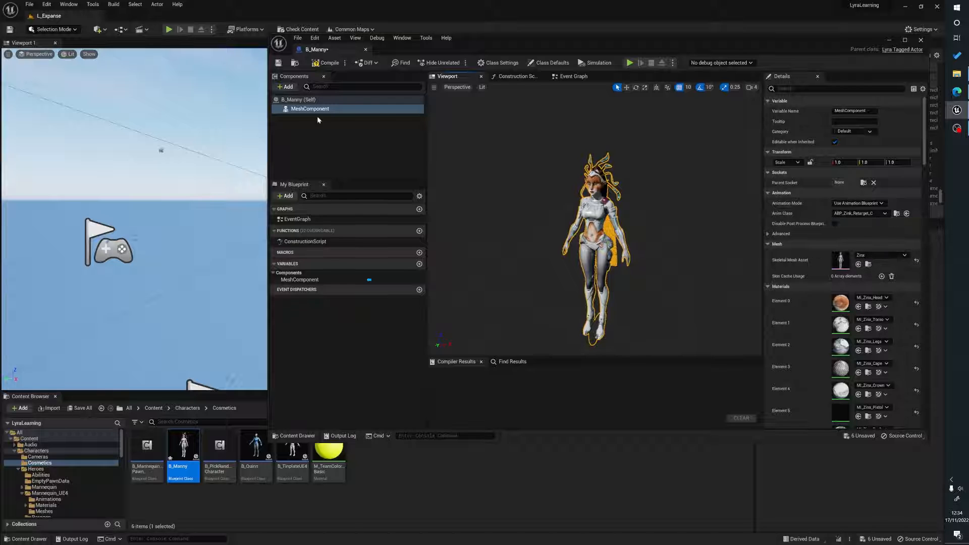
Compile and save the B_Manny blueprint, then close its editor.
left_click(323, 64)
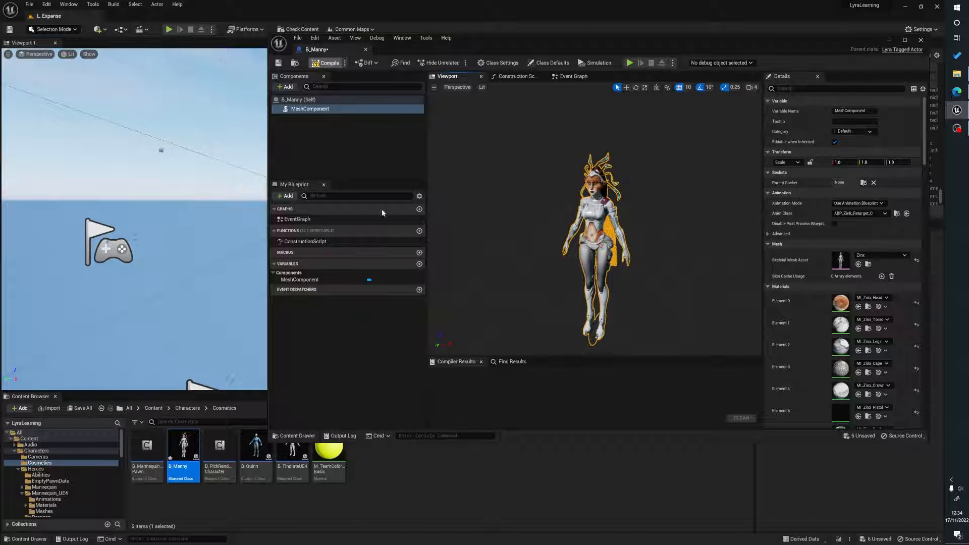
left_click(278, 63)
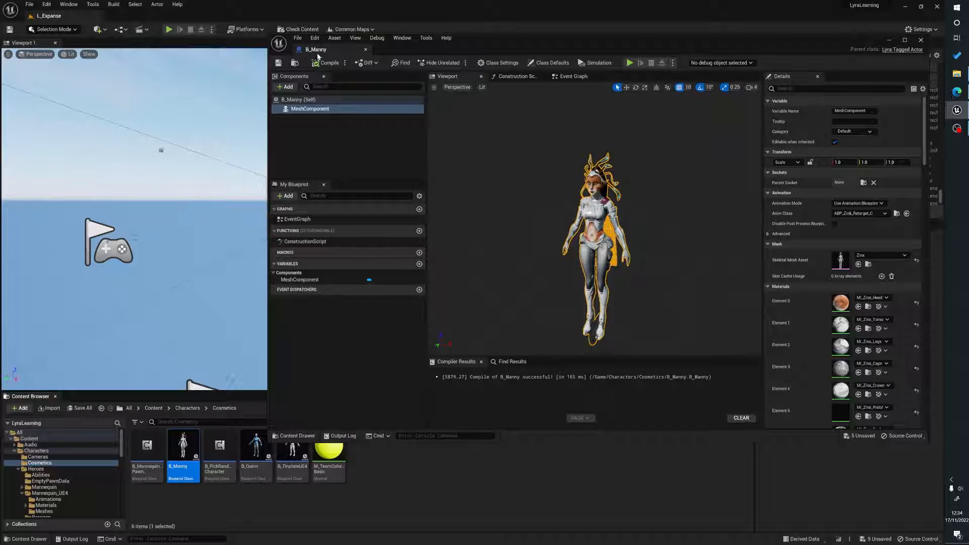
left_click(920, 40)
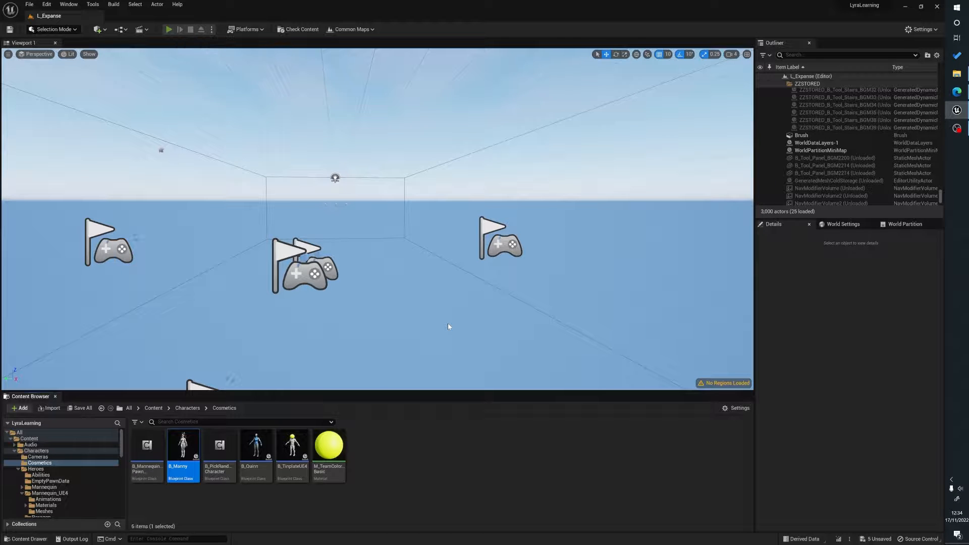
Play the level in the editor to test the Zinx hero, running and shooting, then stop play-in-editor.
key("alt+p")
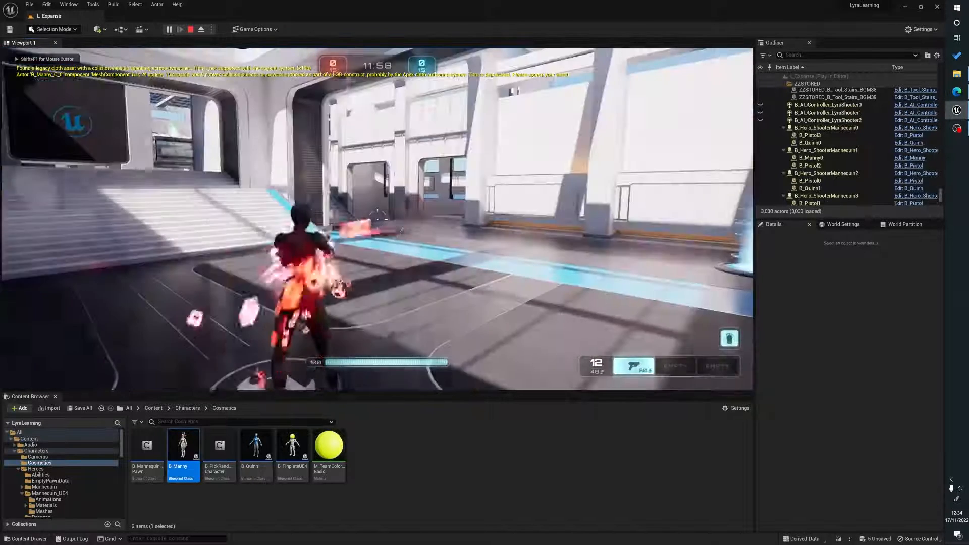
key("w")
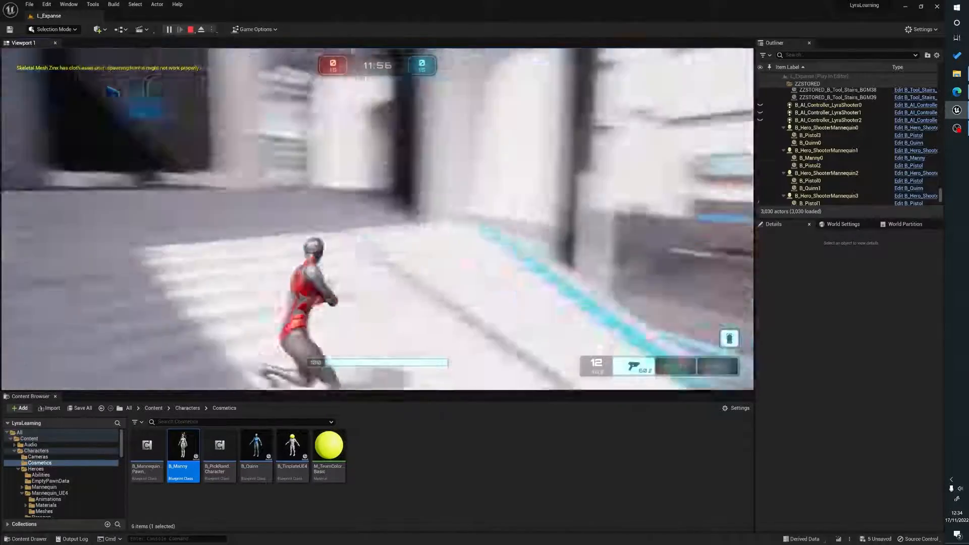
key("w")
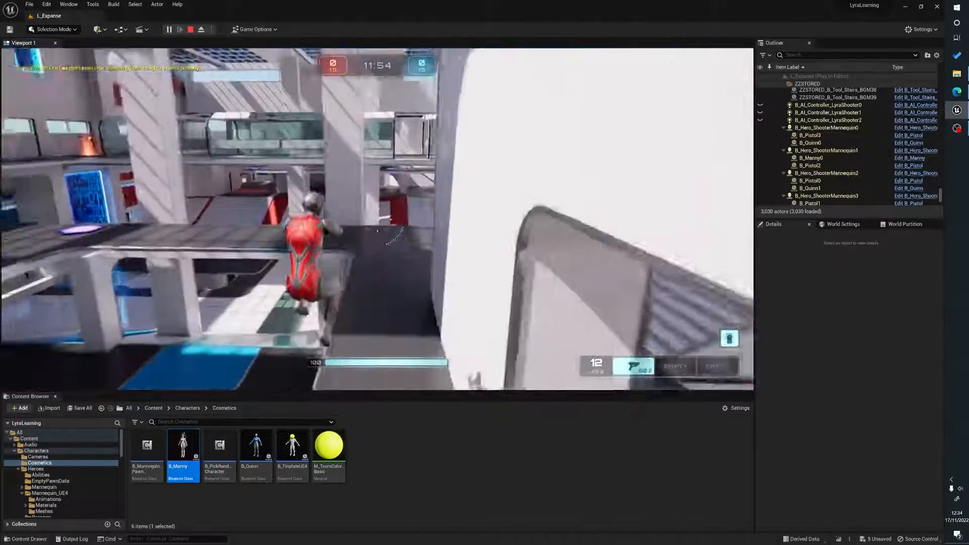
key("w")
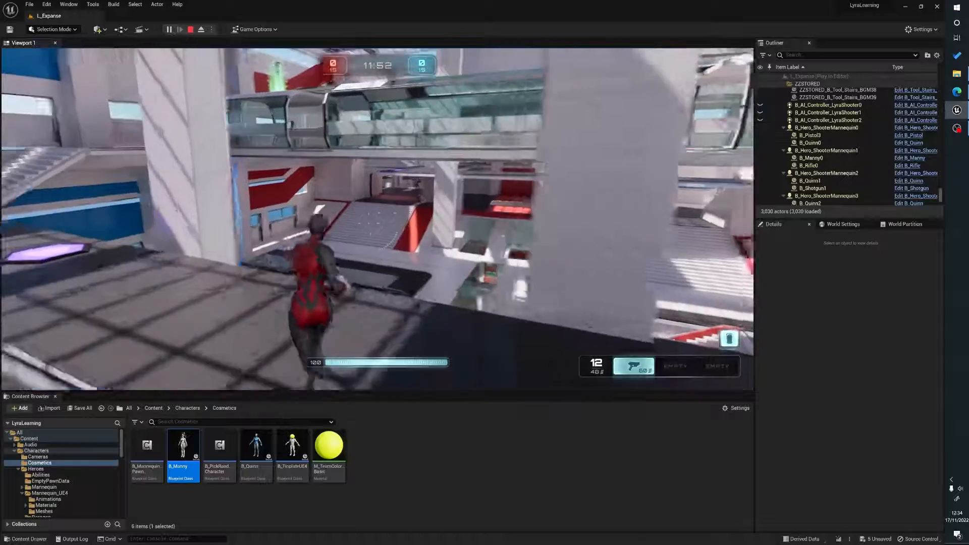
key("w")
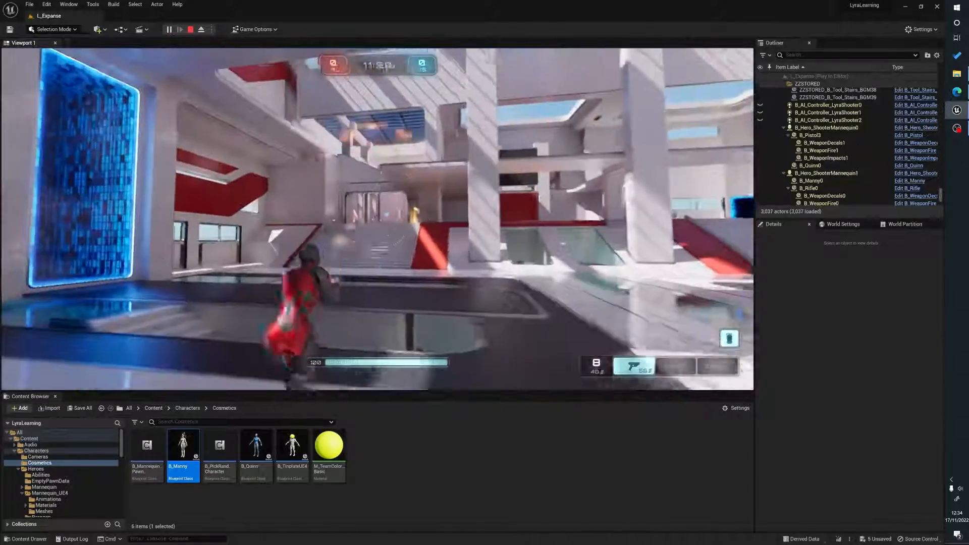
key("w")
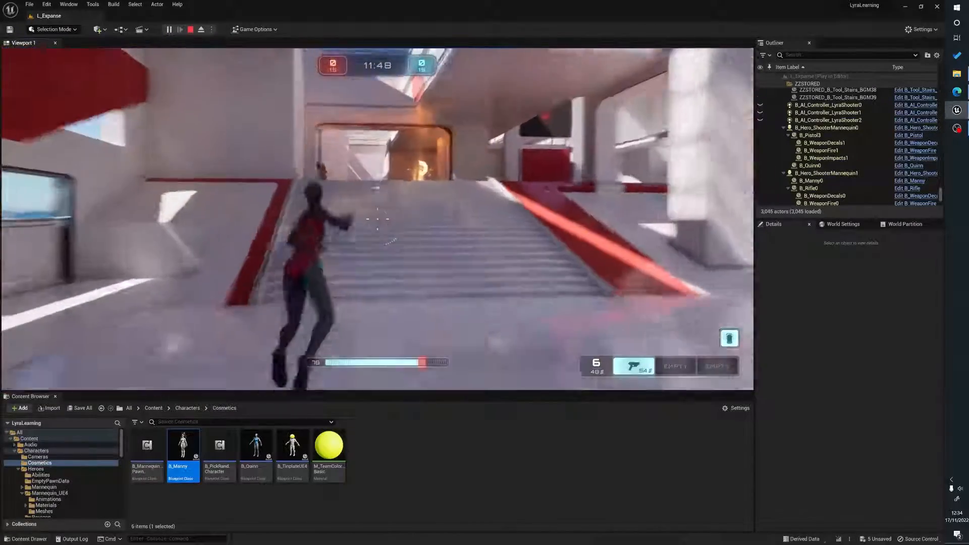
key("w")
left_click(378, 219)
left_click(378, 219)
left_click(377, 219)
left_click(377, 219)
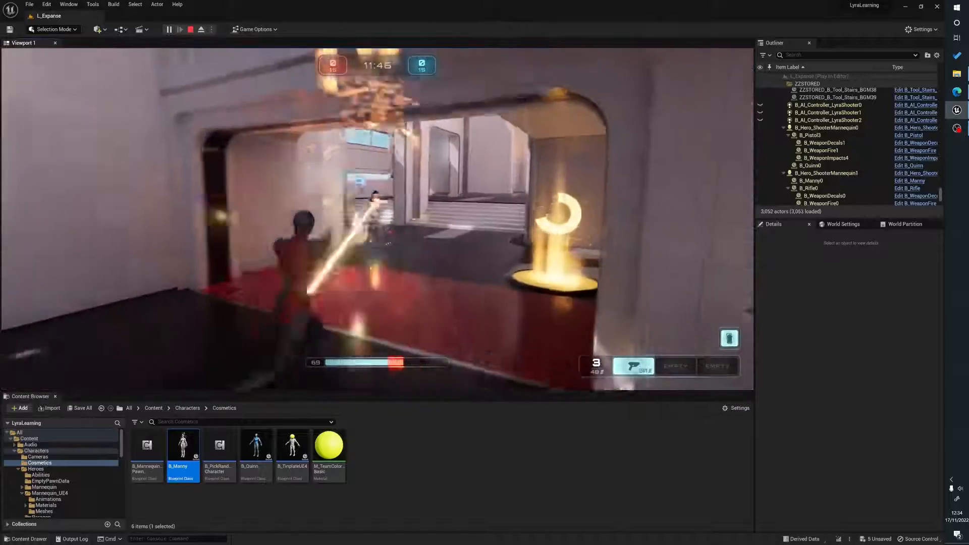
left_click(377, 219)
left_click(378, 219)
key("w")
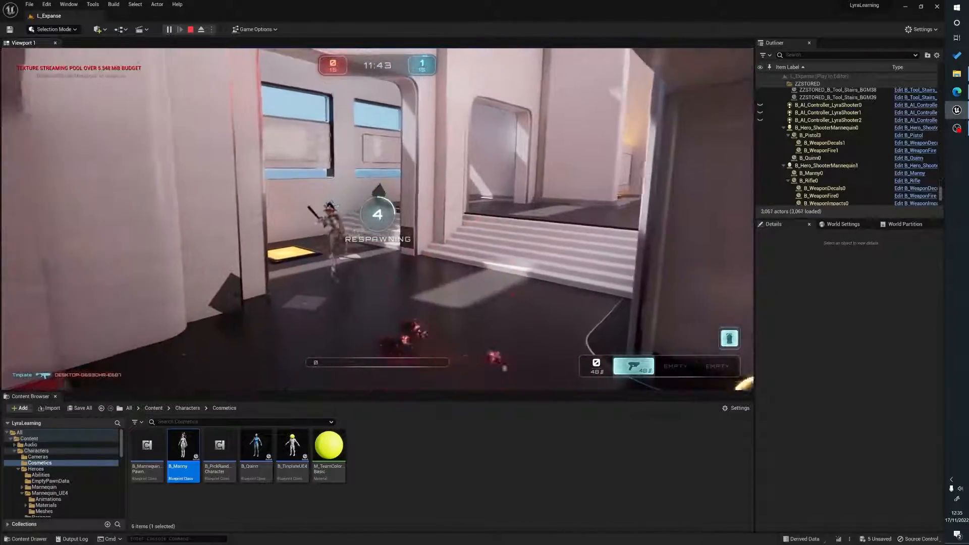
key("Escape")
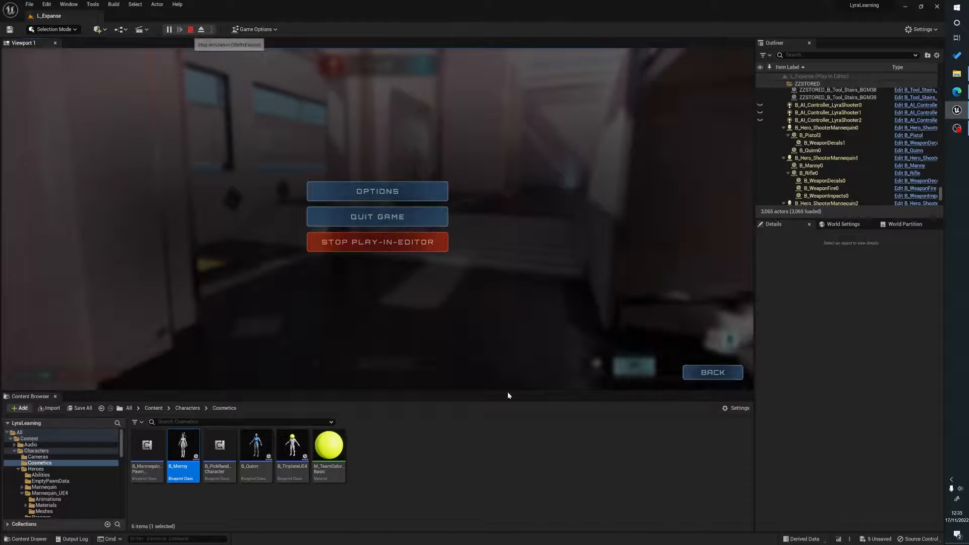
left_click(377, 242)
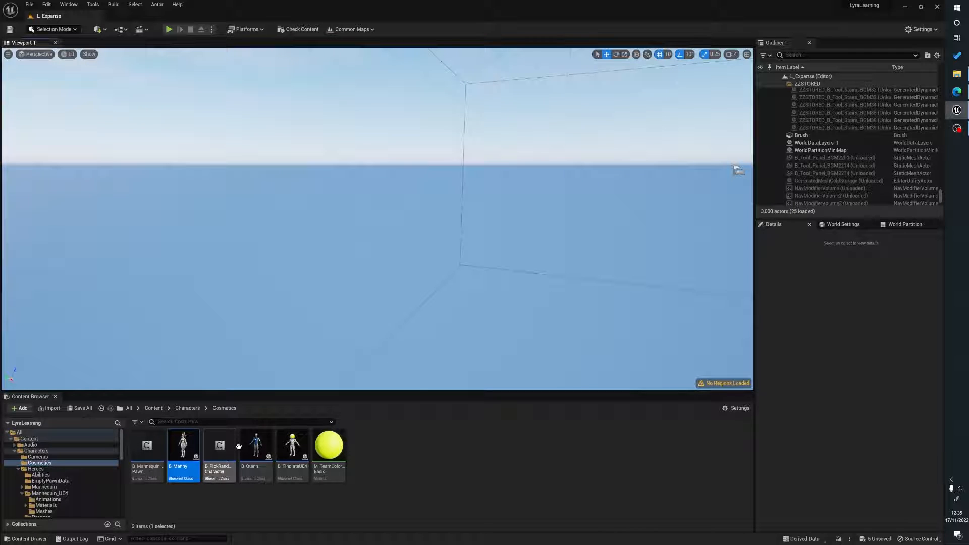
Browse to Characters > Heroes > Mannequin_UE4 > Animations and start duplicating and retargeting the UE4 mannequin animation blueprint.
left_click(153, 409)
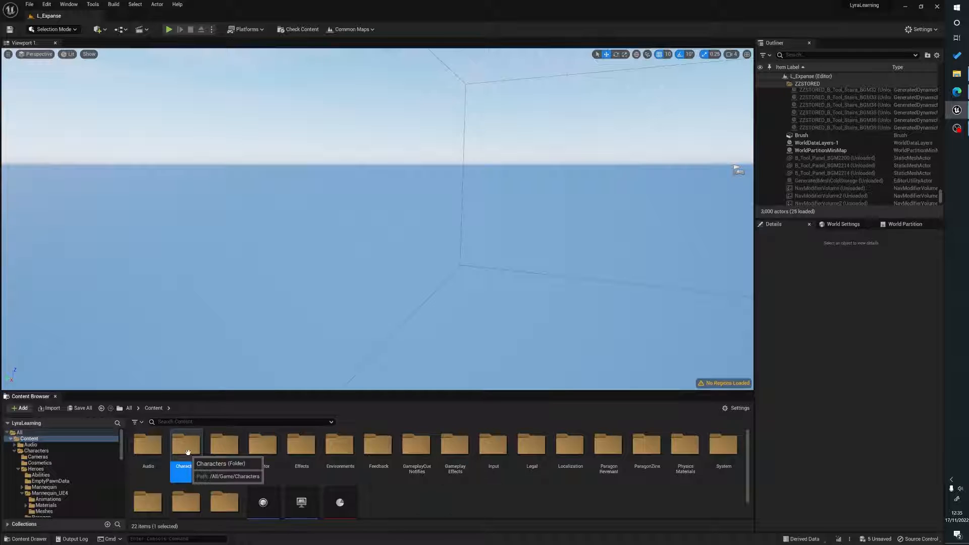
double_click(185, 445)
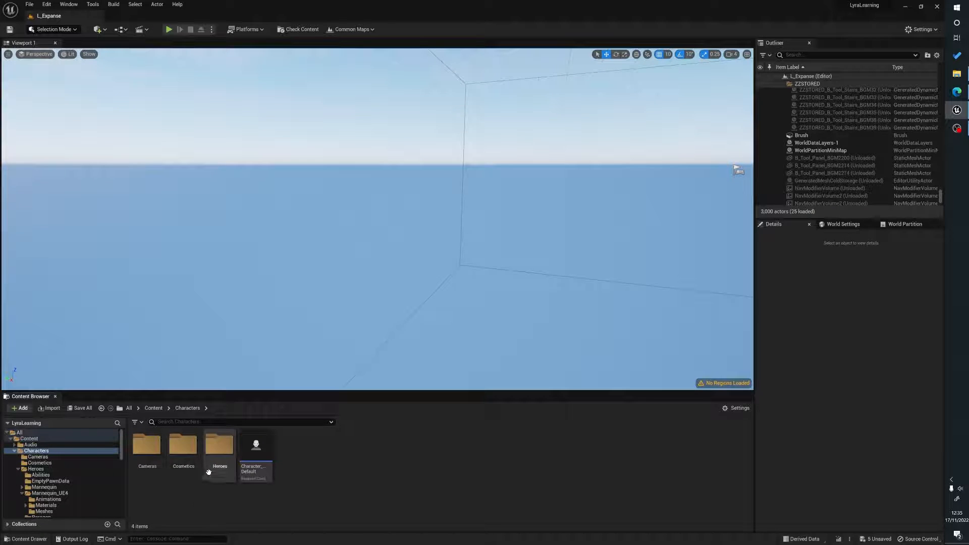
double_click(227, 474)
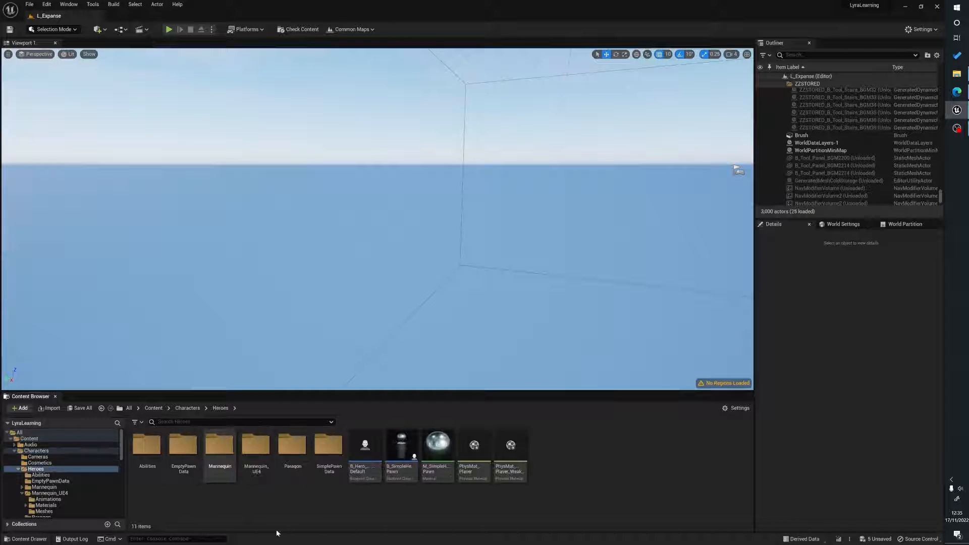
double_click(257, 467)
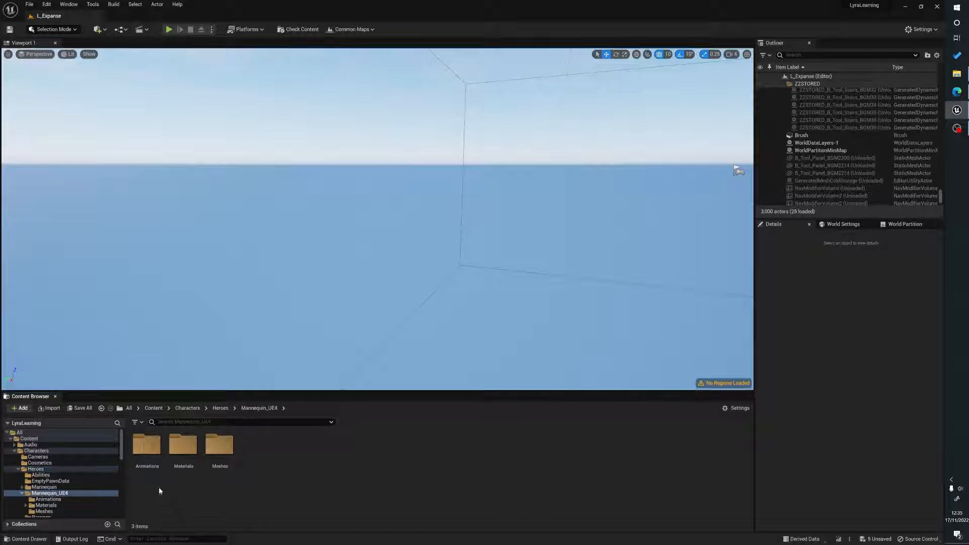
double_click(150, 474)
right_click(151, 477)
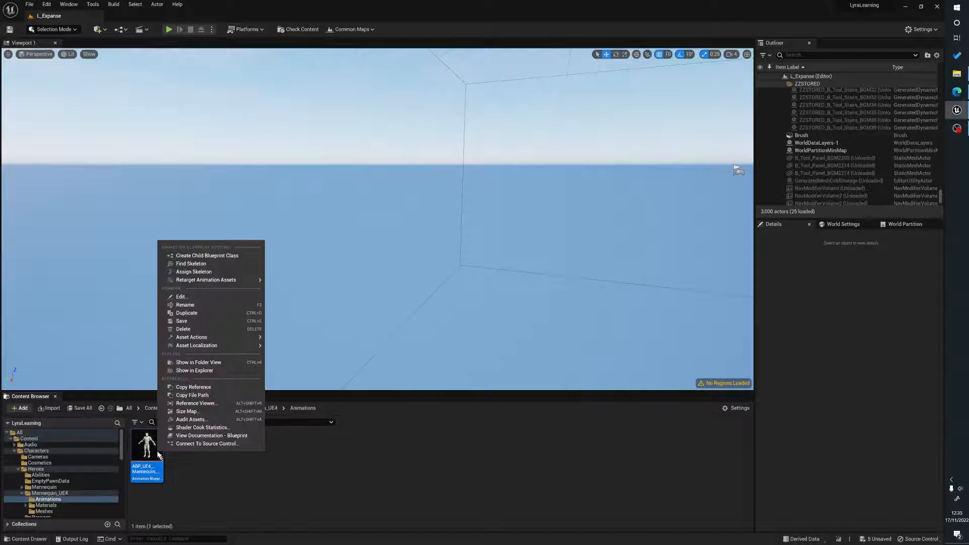
mouse_move(248, 283)
left_click(331, 291)
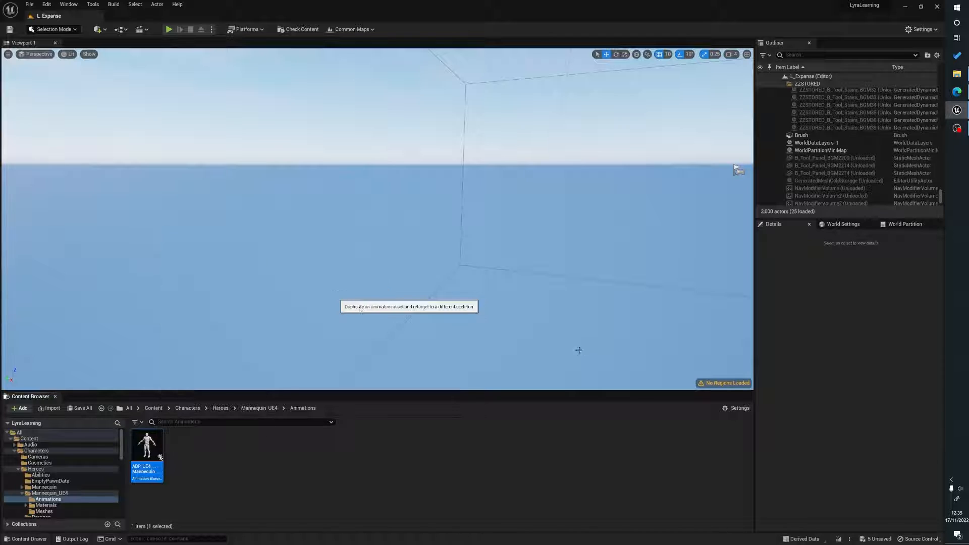
Choose the RTG_UE4Manny_UE5Manny IK retargeter and set the target skeletal mesh to Revenant.
left_click(618, 222)
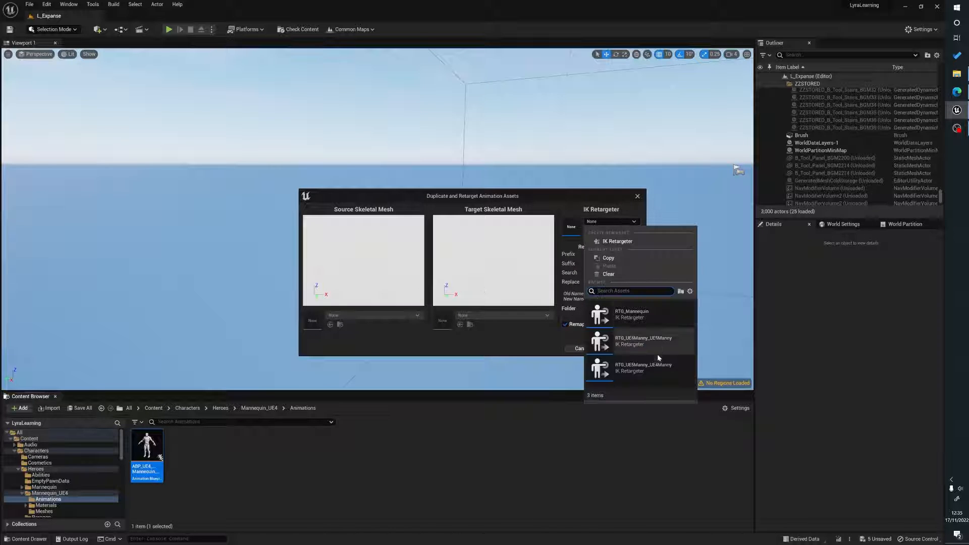
left_click(646, 335)
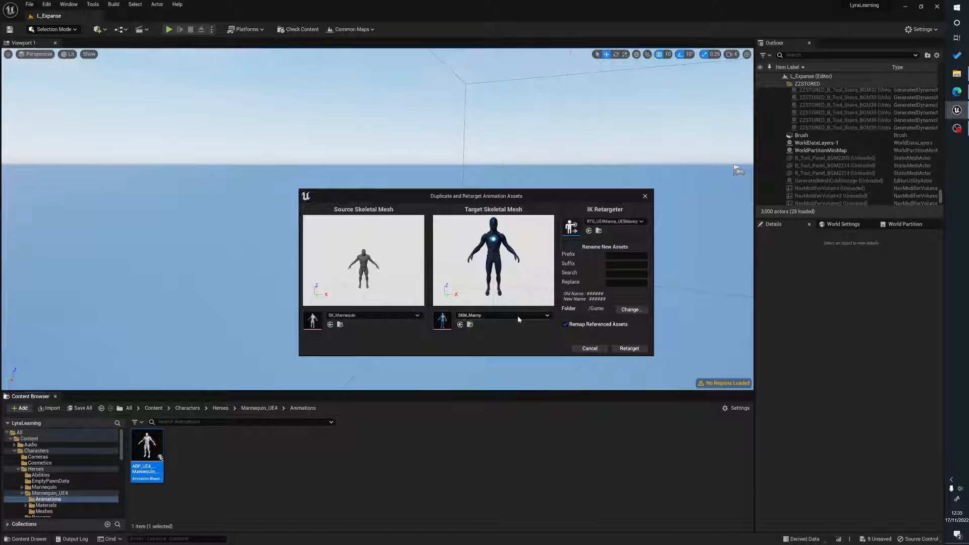
left_click(517, 316)
type("rev")
scroll(536, 426, "up", 2)
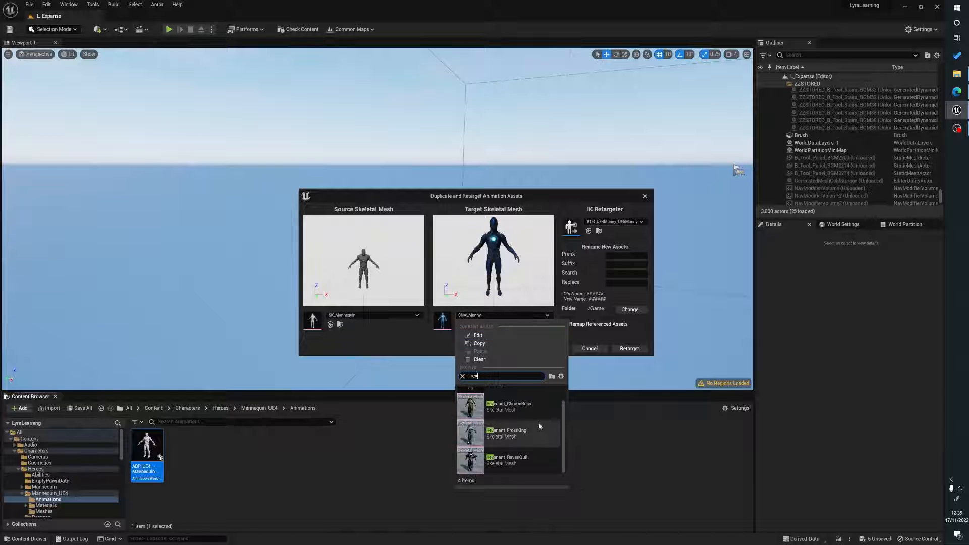
left_click(509, 400)
Set the output folder to Characters > Heroes > Paragon and run the retarget.
left_click(631, 310)
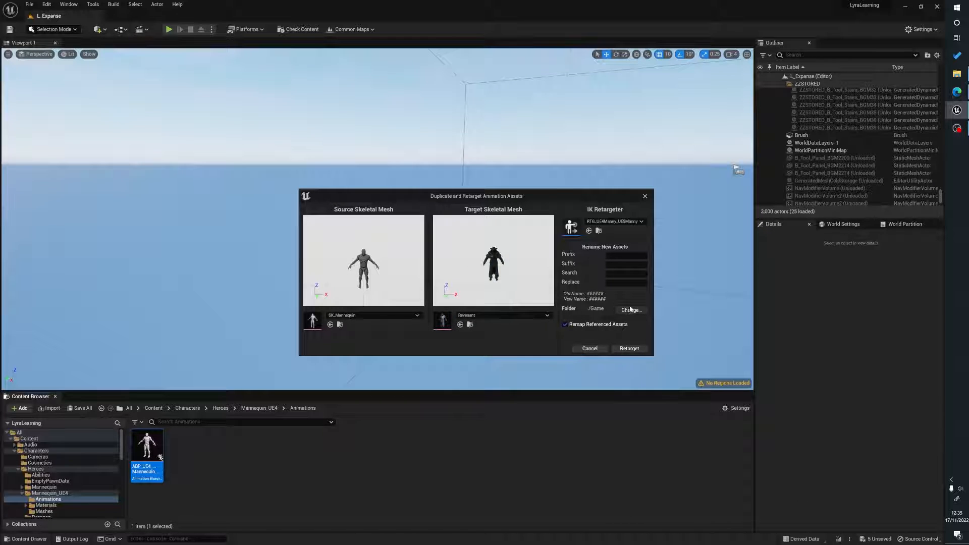
double_click(431, 244)
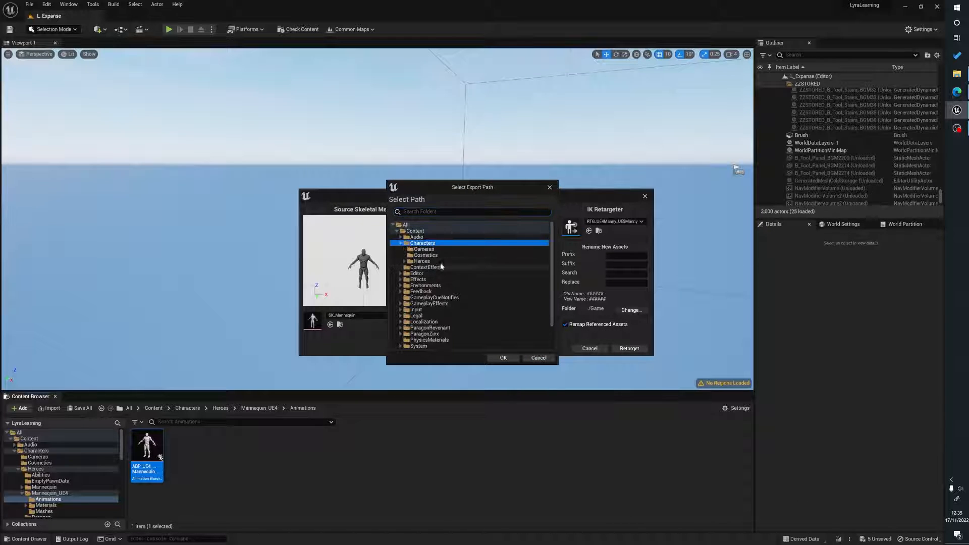
double_click(424, 260)
left_click(427, 292)
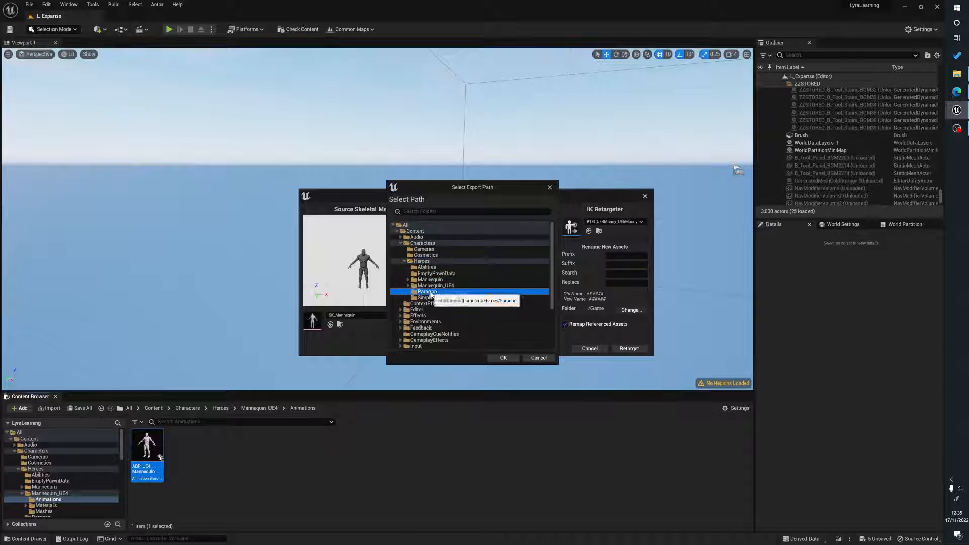
left_click(503, 358)
left_click(667, 353)
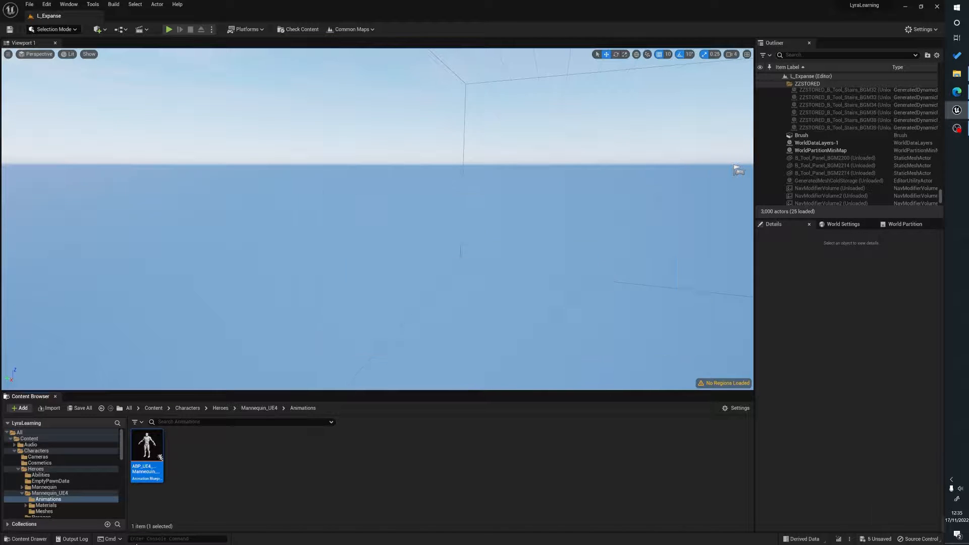
Rename the new retargeted animation blueprint in the Paragon folder to the ABP_Rev Retarget name for Revenant.
left_click(151, 467)
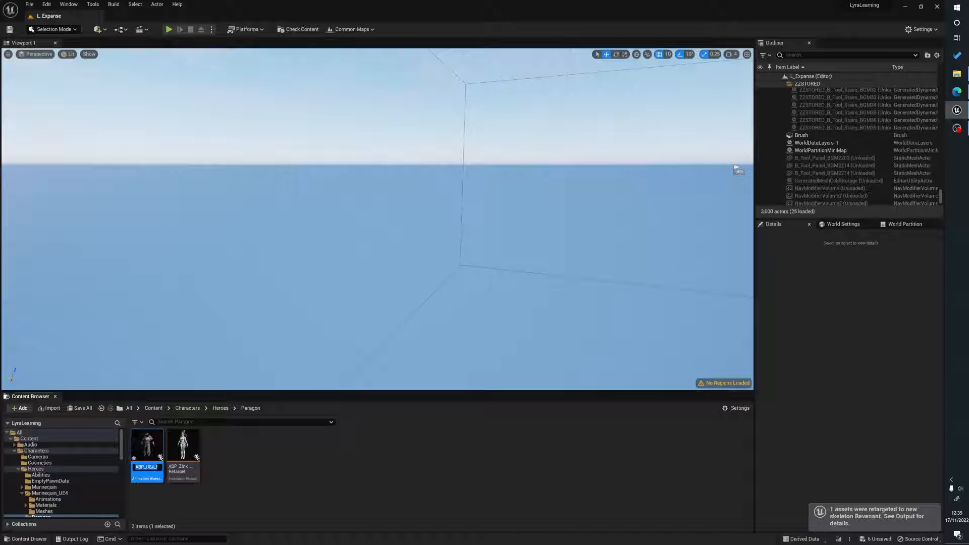
key("End")
type("Rev")
key("Return")
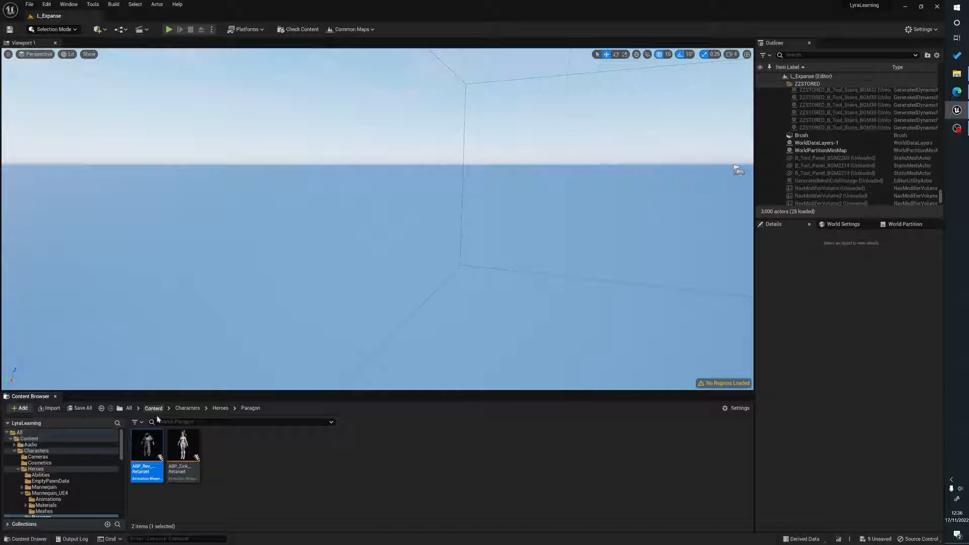
Browse to Content > Characters > Cosmetics and open the B_Quinn blueprint.
left_click(154, 408)
double_click(184, 444)
left_click(181, 456)
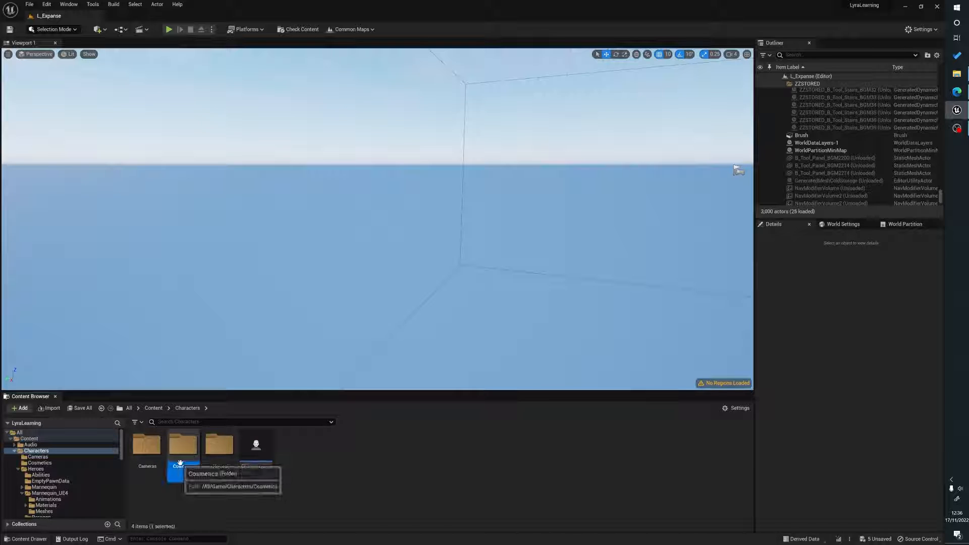
double_click(180, 462)
left_click(259, 455)
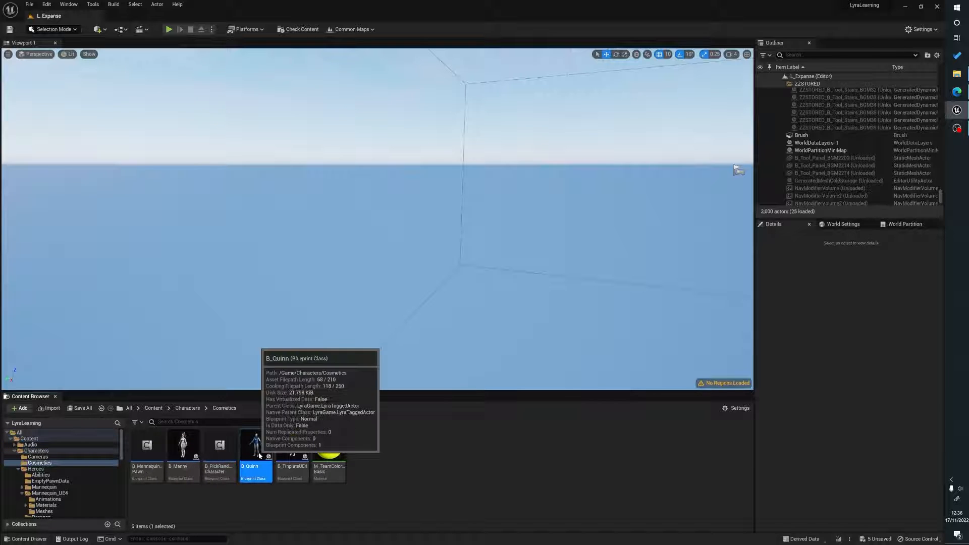
double_click(259, 455)
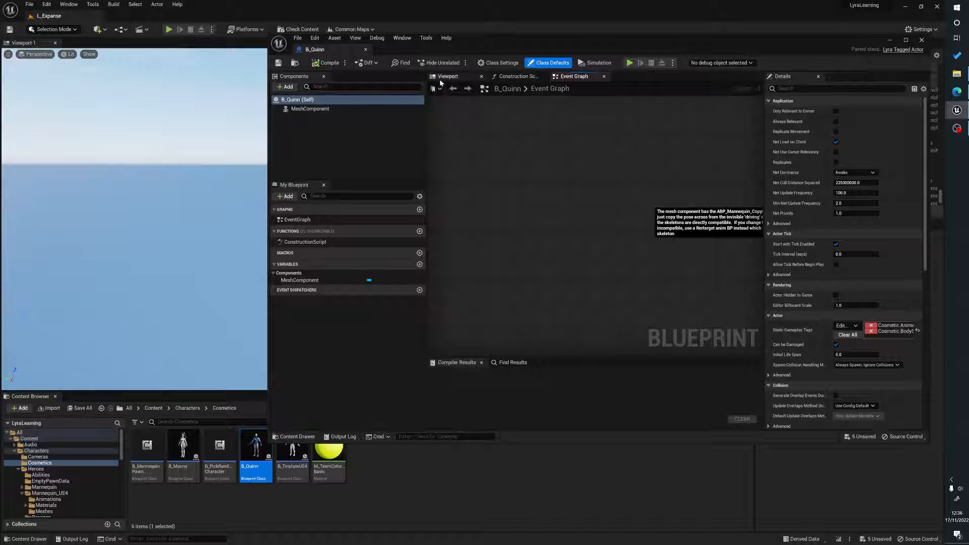
Set the mesh component's skeletal mesh asset to Revenant.
left_click(384, 108)
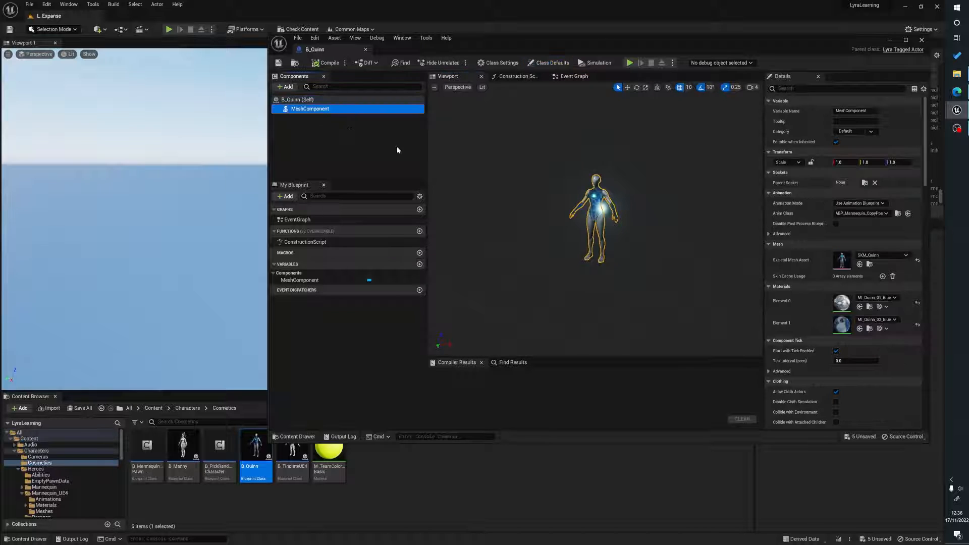
left_click_drag(595, 271, 593, 255)
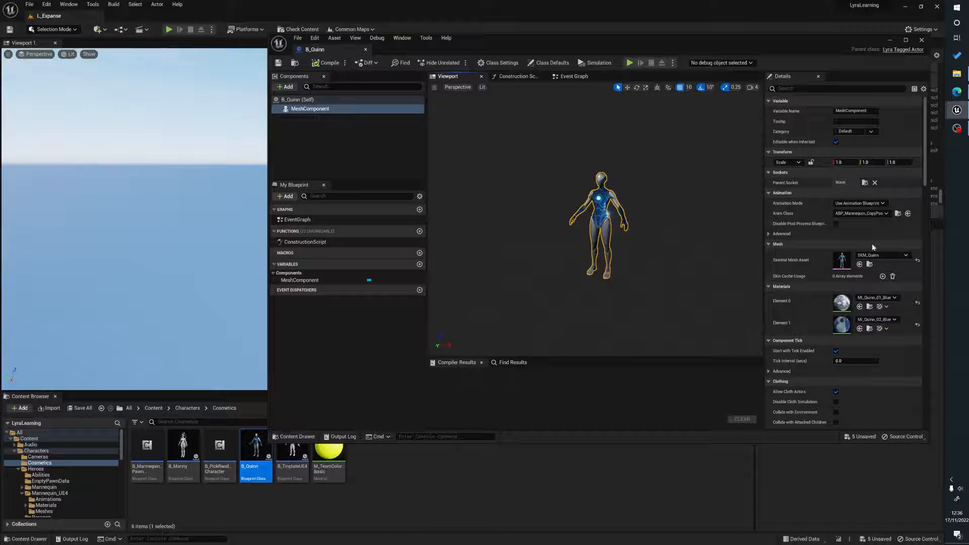
left_click(878, 255)
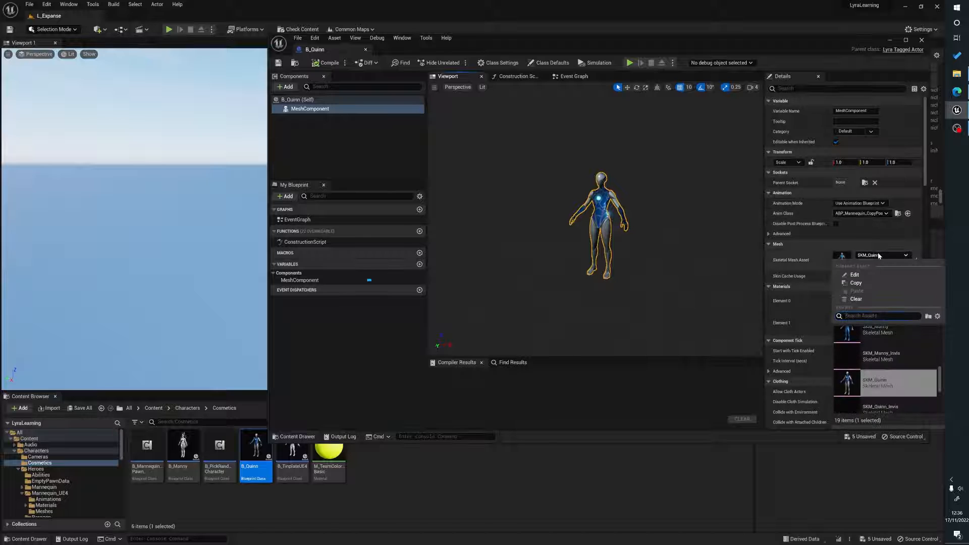
type("rev")
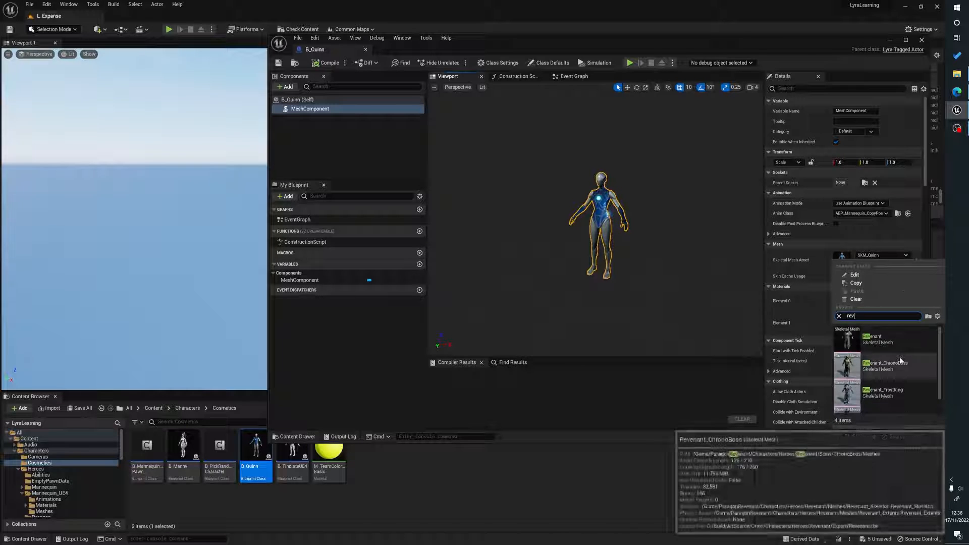
left_click(889, 338)
left_click_drag(730, 206, 732, 177)
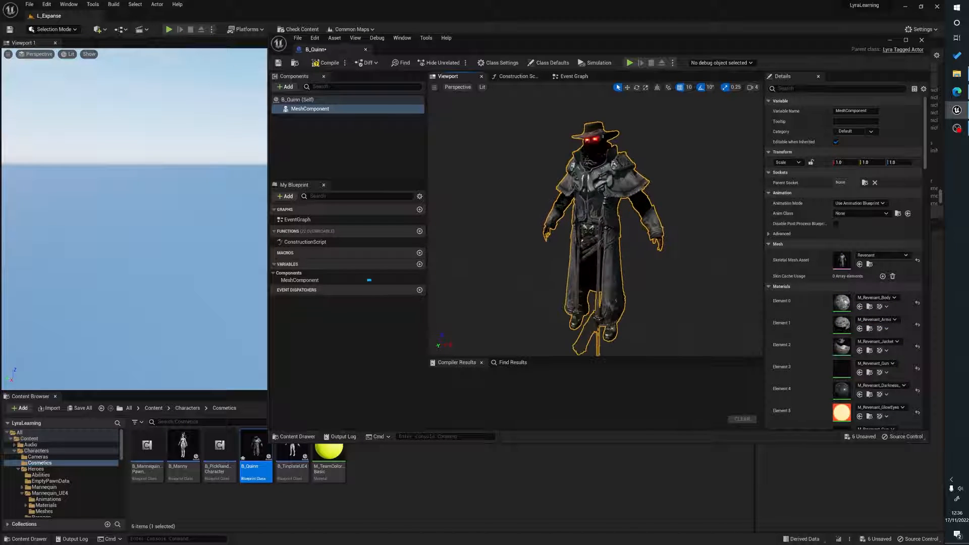
Set the mesh component's anim class to ABP_Rev_Retarget, compile and save the blueprint, and close its editor.
scroll(644, 126, "down", 2)
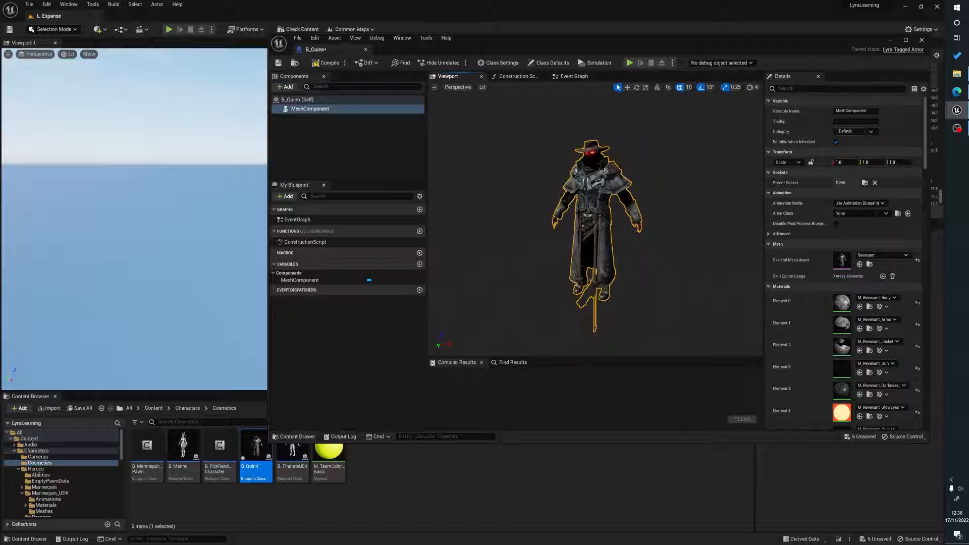
left_click(868, 213)
type("rev")
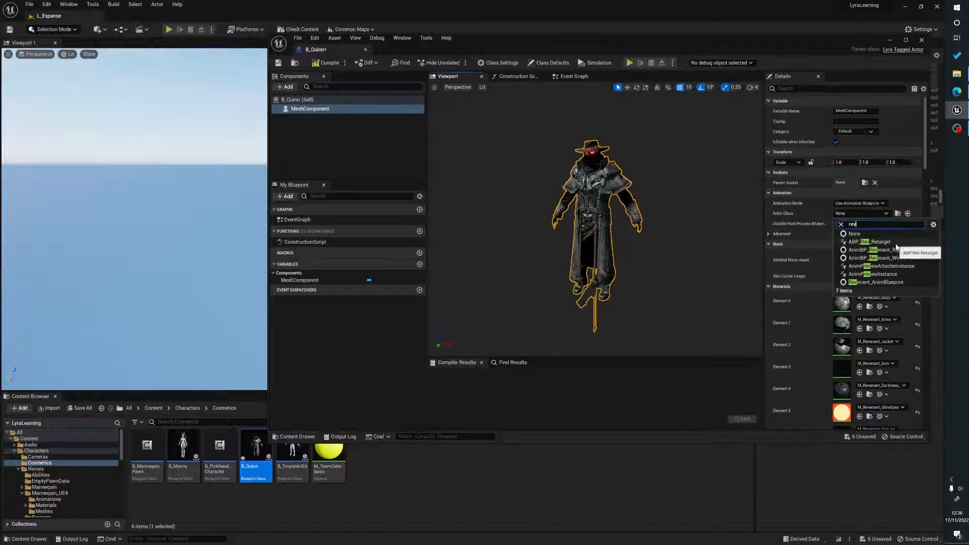
left_click(890, 242)
left_click(326, 63)
left_click(278, 62)
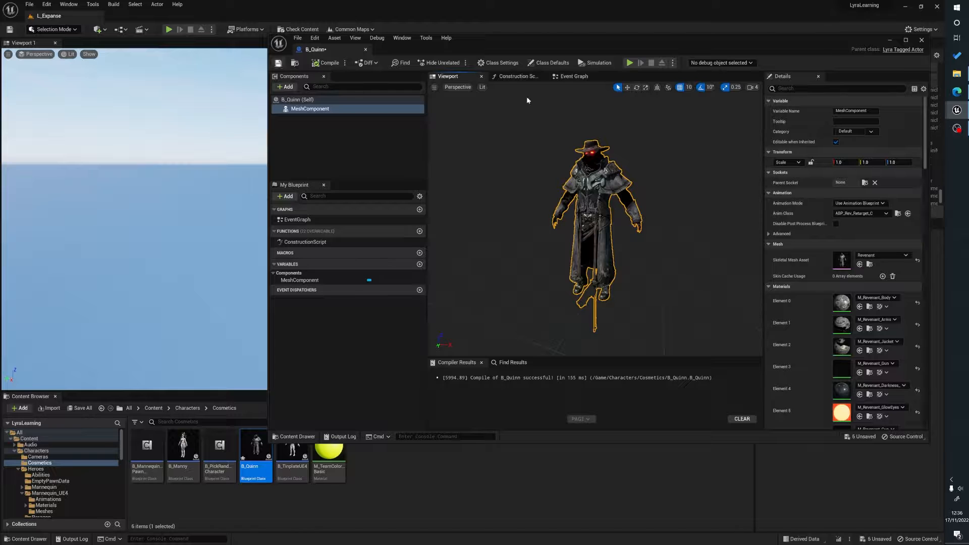
left_click(921, 40)
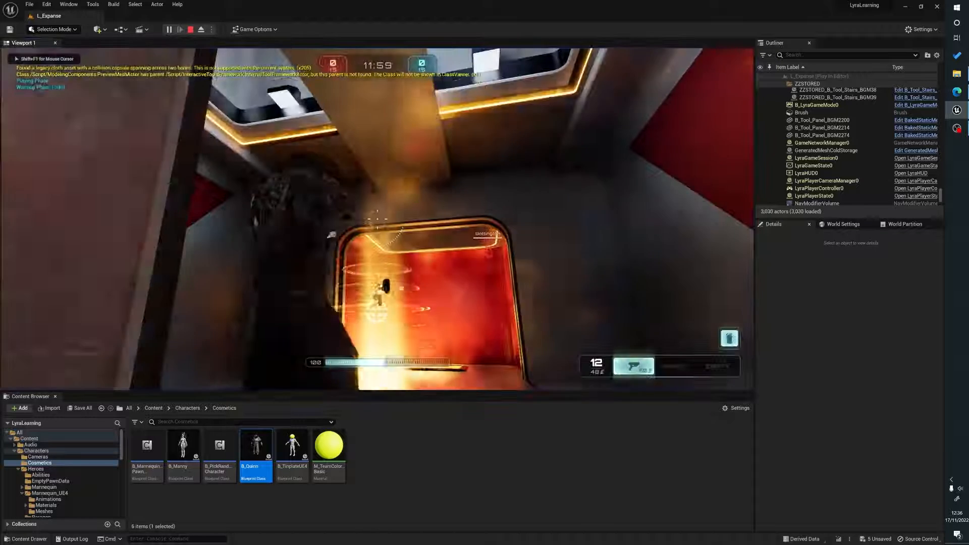
Playtest the level, walking around as Revenant, then stop the play session.
key("w")
key("w")
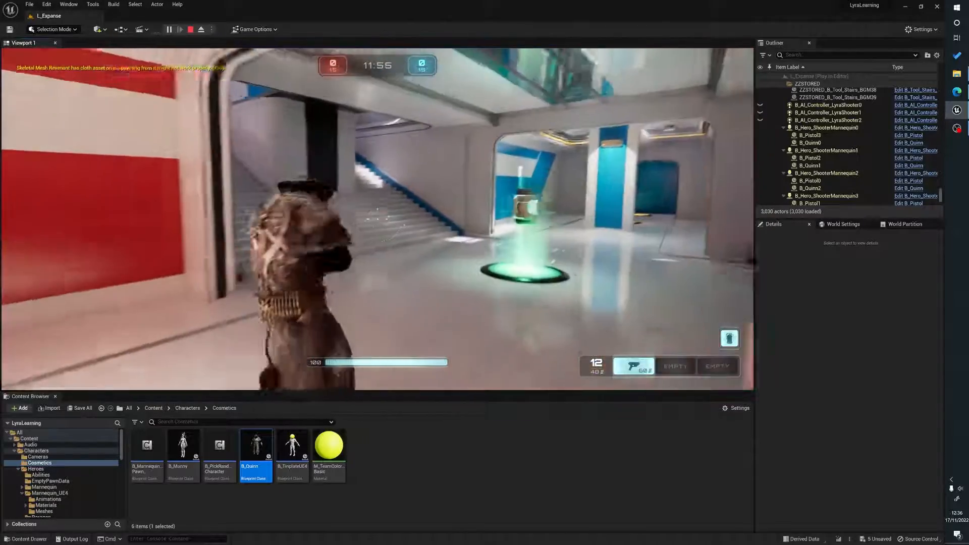
key("w")
right_click(377, 219)
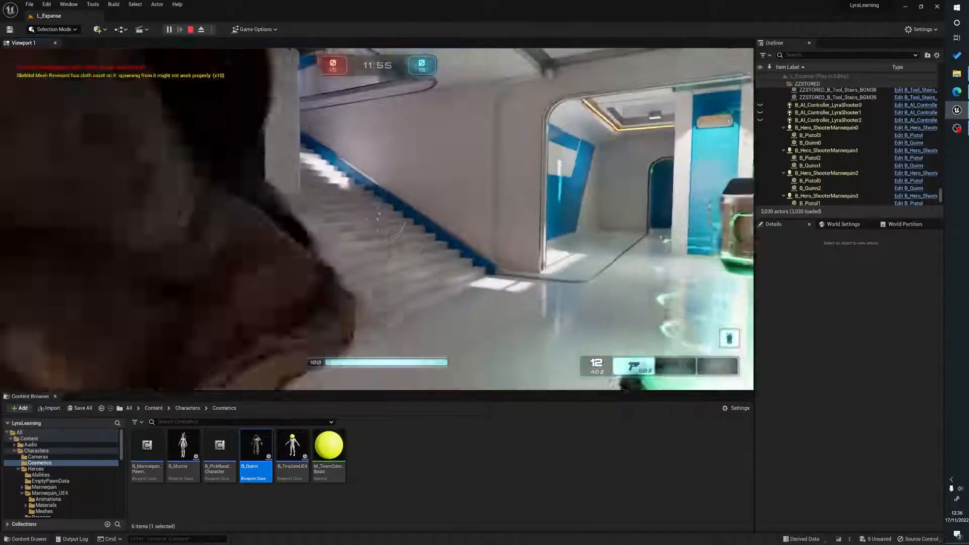
key("w")
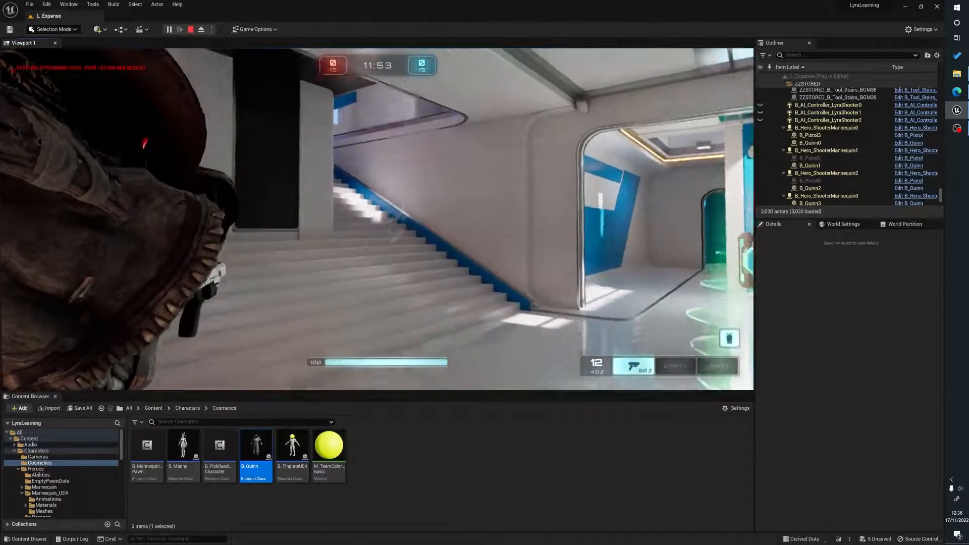
key("w")
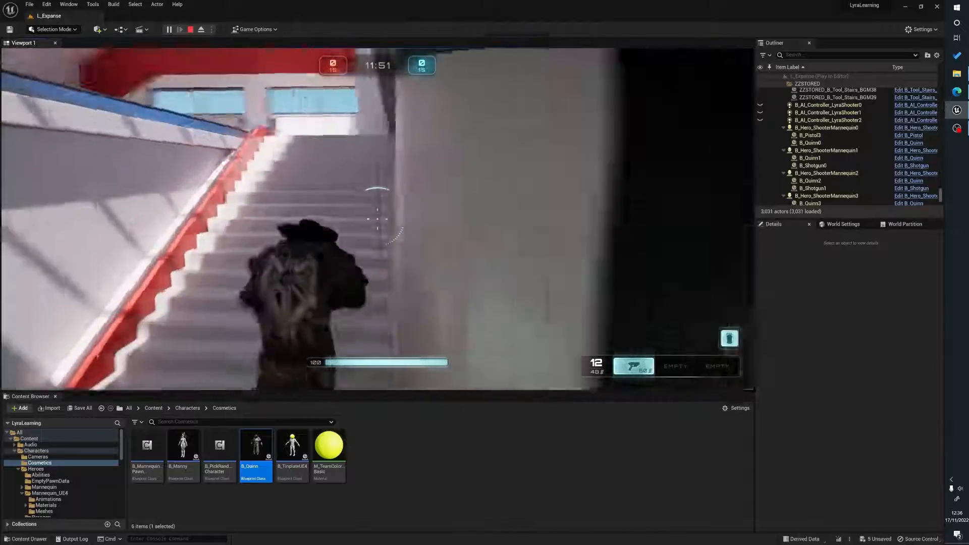
key("w")
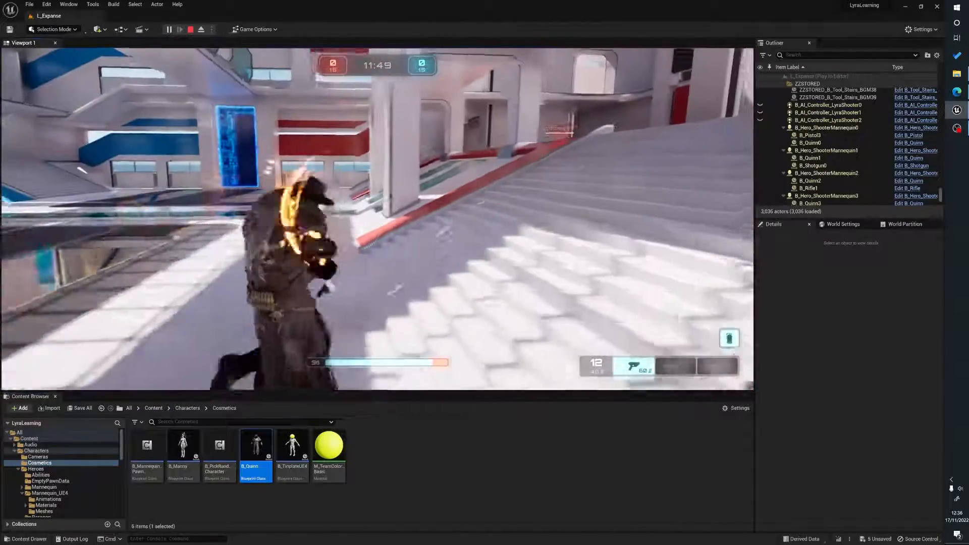
key("Escape")
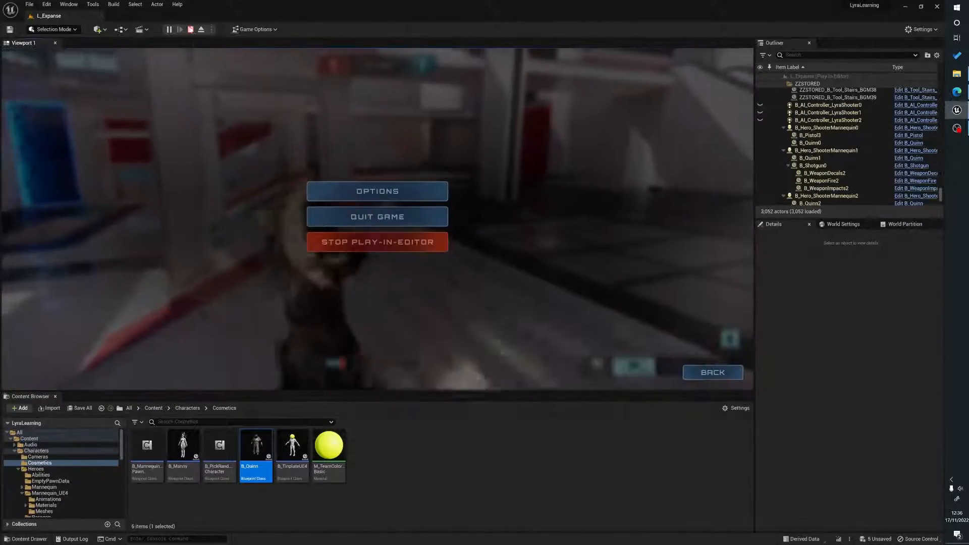
left_click(190, 30)
left_click(423, 458)
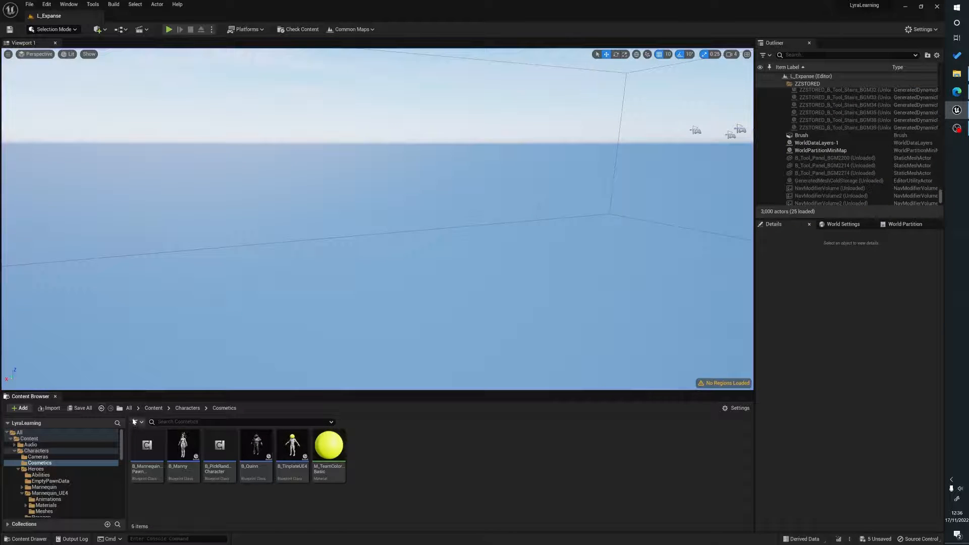
Rename the Revenant folder under ParagonRevenant > Characters > Heroes > Revenant > Meshes to RevenantNew.
left_click(146, 410)
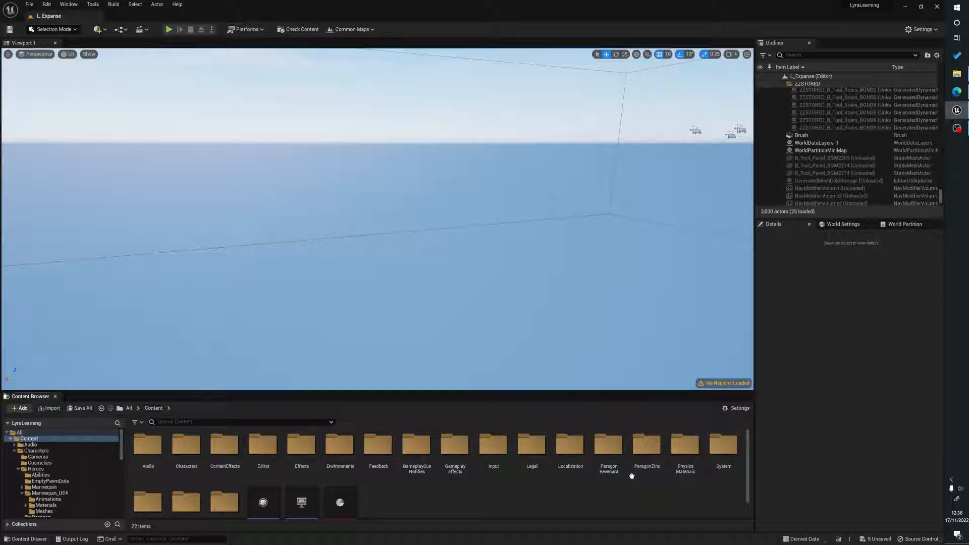
double_click(608, 445)
double_click(185, 445)
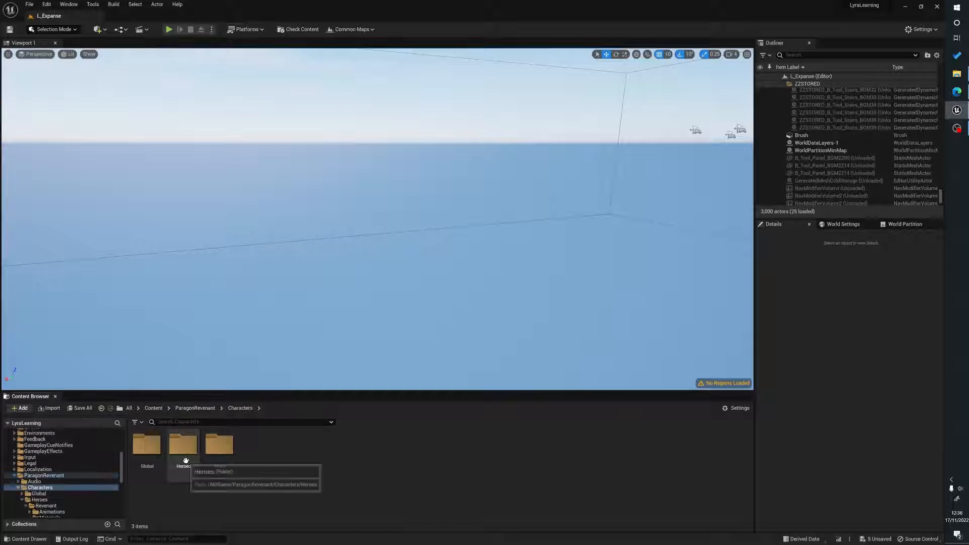
double_click(184, 447)
double_click(147, 446)
double_click(220, 444)
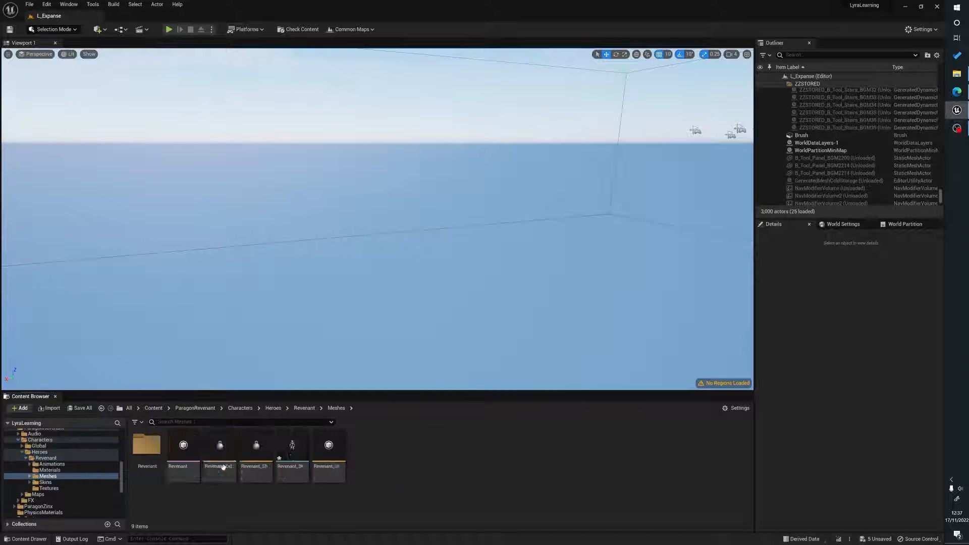
double_click(147, 444)
key("alt+Left")
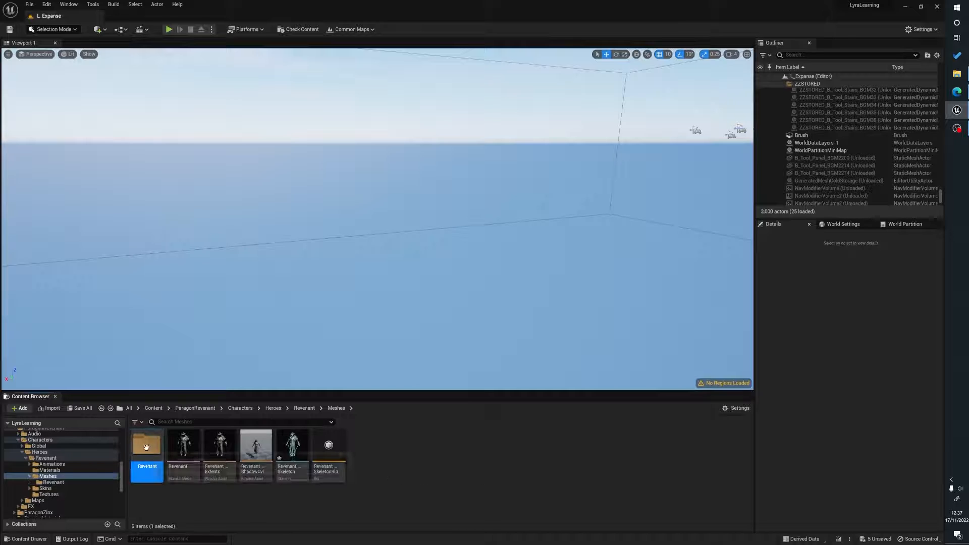
left_click(149, 468)
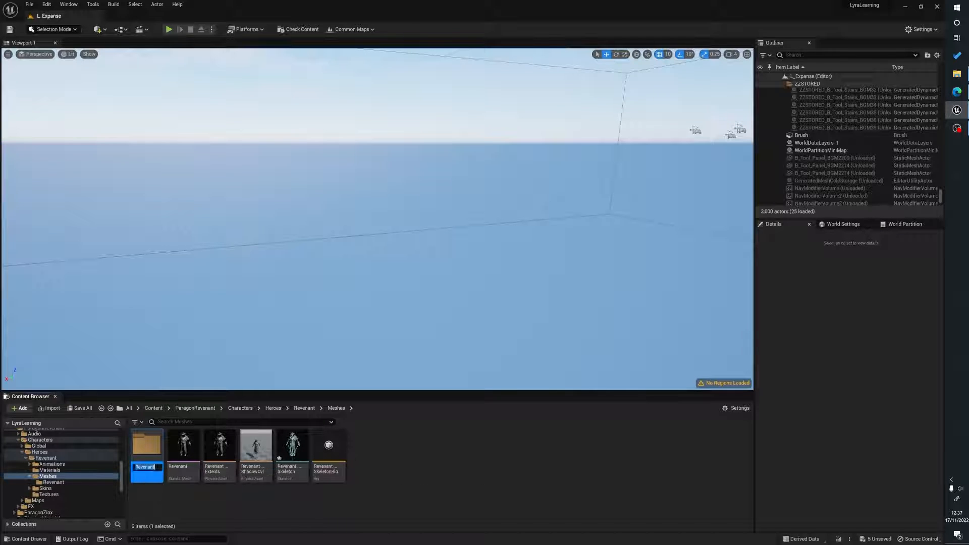
key("End")
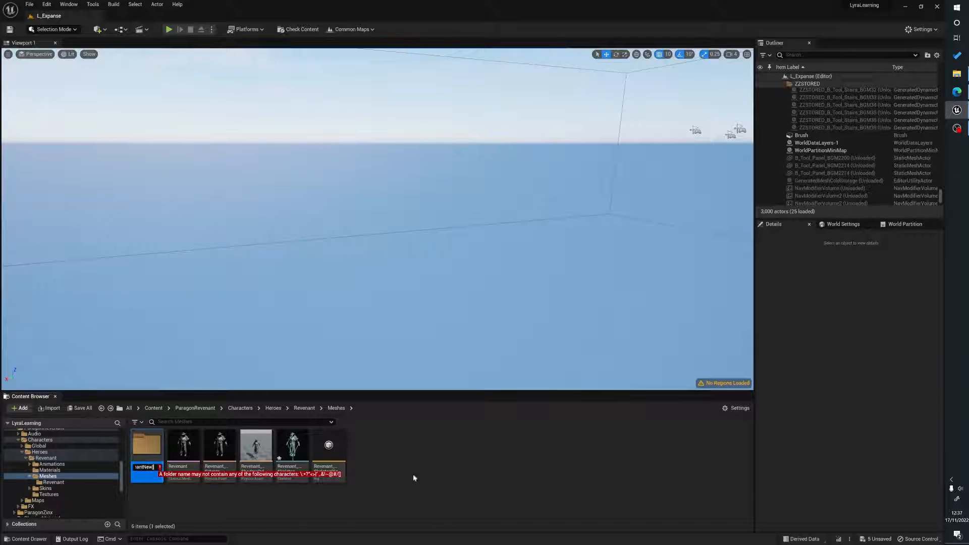
type("New")
left_click(161, 512)
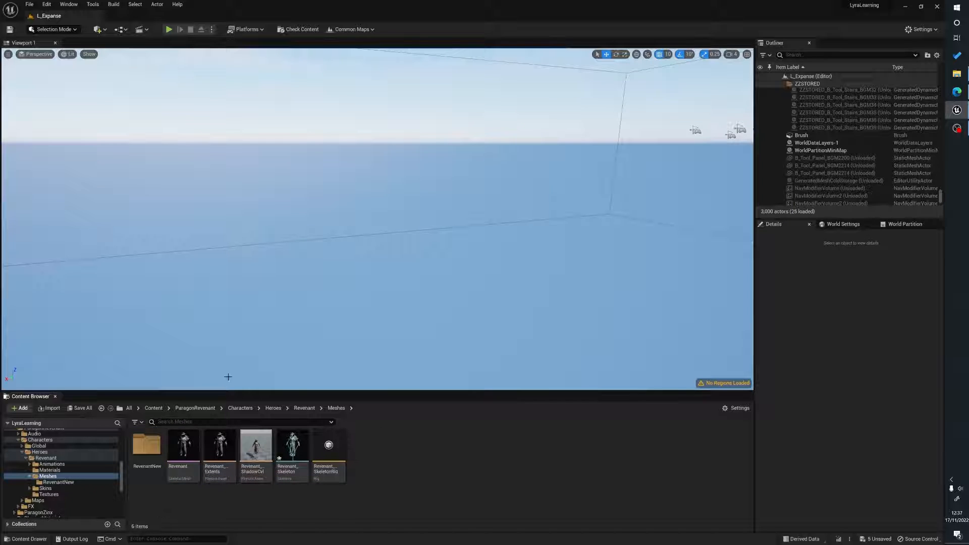
Open the Revenant skeletal mesh in its editor to inspect it, then close it.
left_click(183, 447)
right_click(181, 449)
left_click(463, 485)
left_click(183, 448)
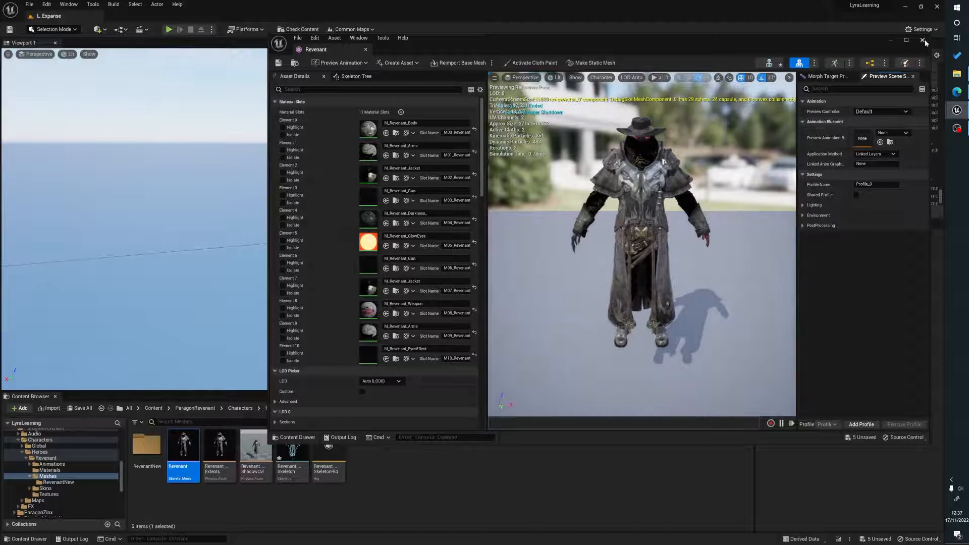
left_click(923, 40)
left_click(191, 499)
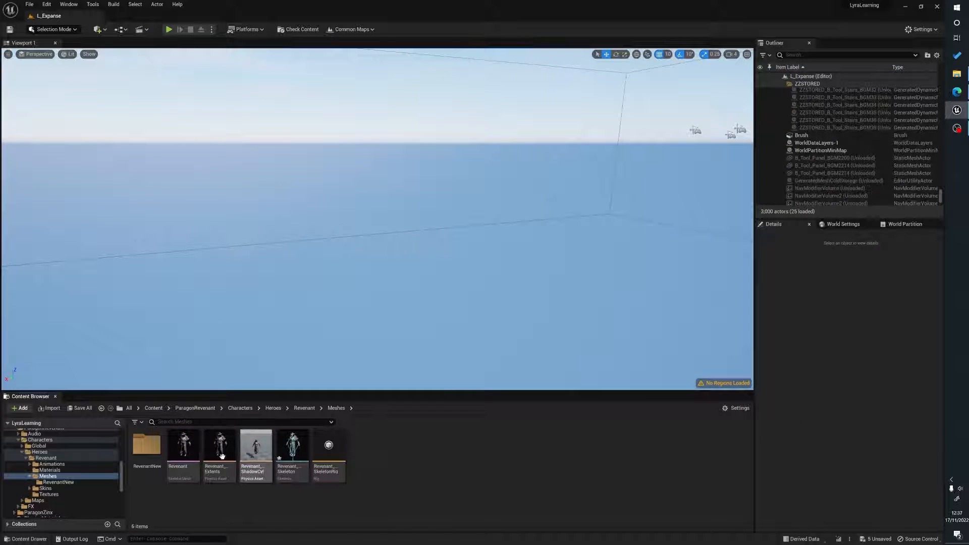
Export the Revenant skeletal mesh as an FBX file with FBX 2013 compatibility.
right_click(181, 446)
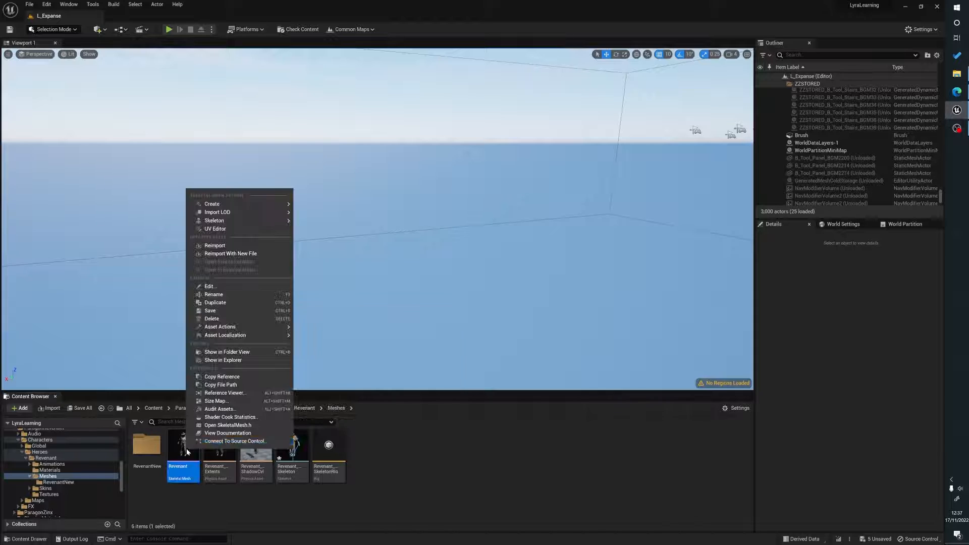
mouse_move(250, 327)
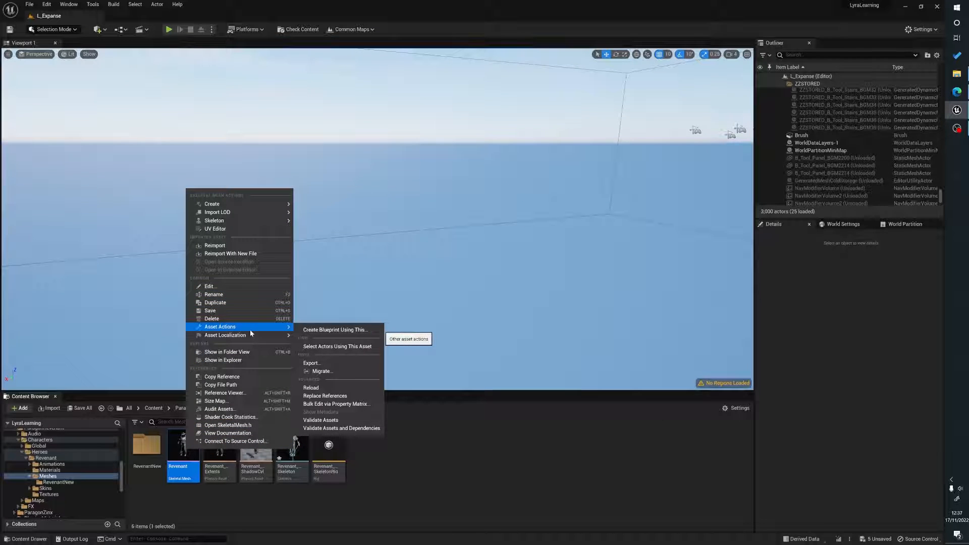
left_click(335, 364)
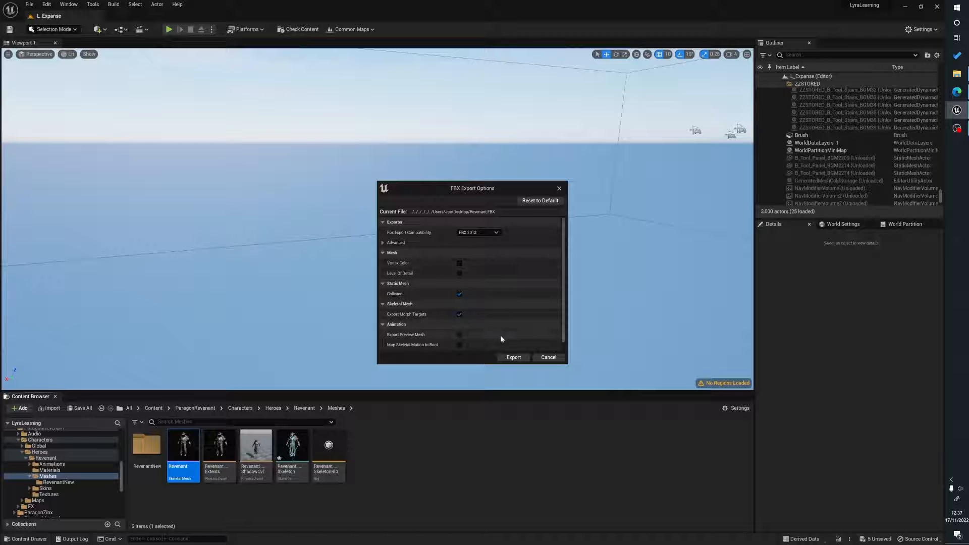
scroll(500, 335, "down", 1)
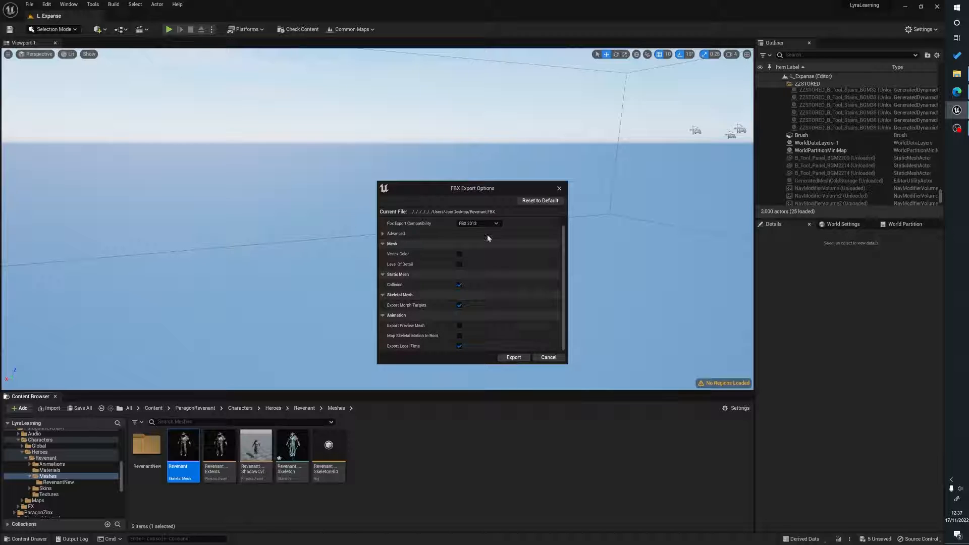
scroll(489, 238, "up", 1)
left_click(514, 358)
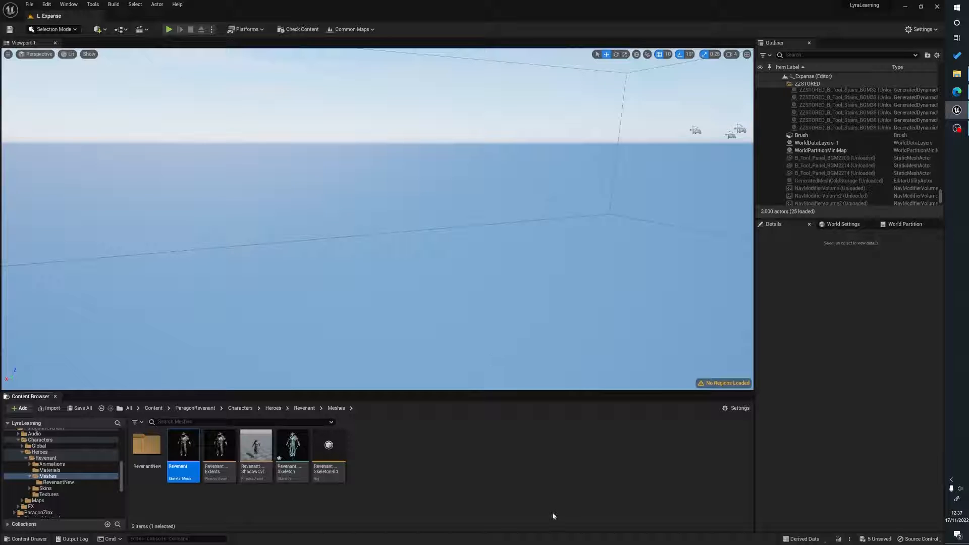
left_click(478, 492)
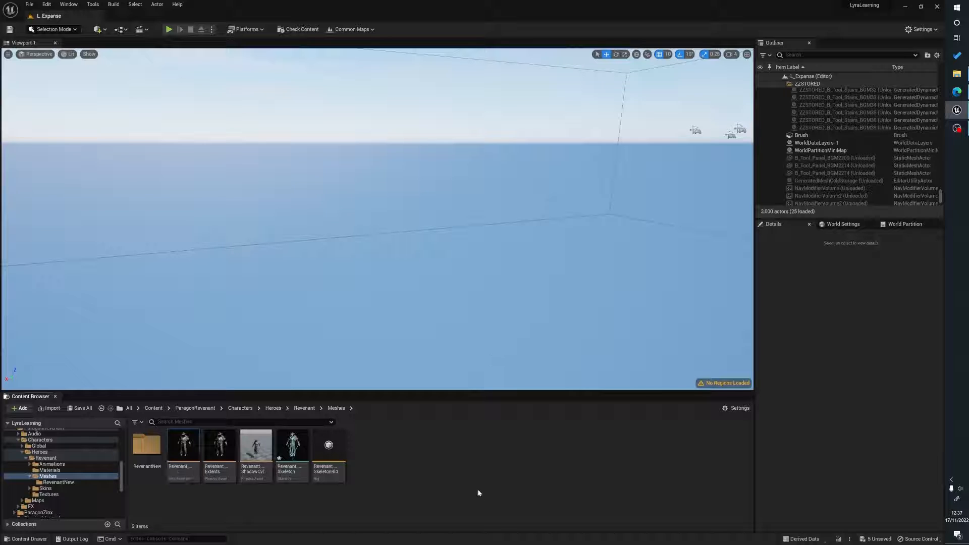
Import the Revenant FBX into the RevenantNew folder, assigning Revenant_Skeleton as the skeleton and adjusting the import uniform scale.
double_click(143, 463)
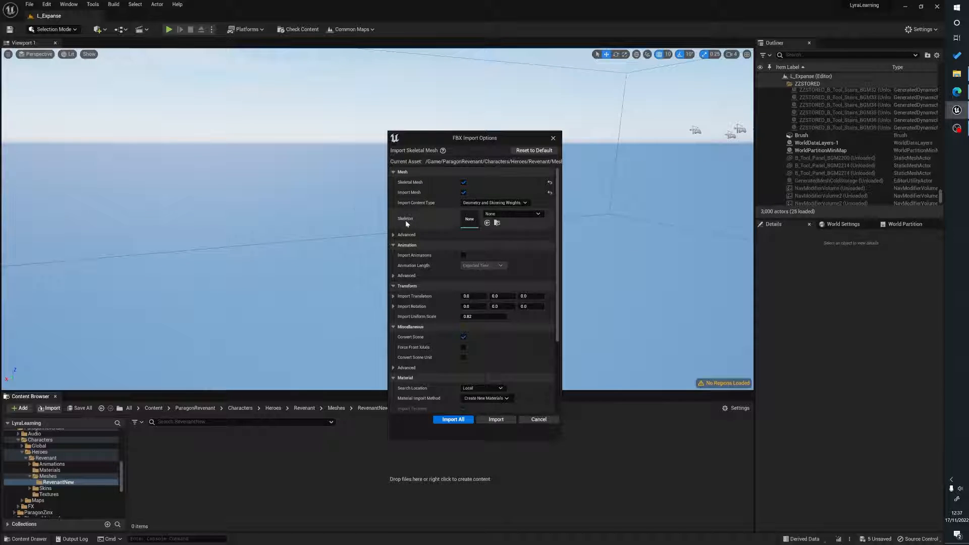
left_click(511, 214)
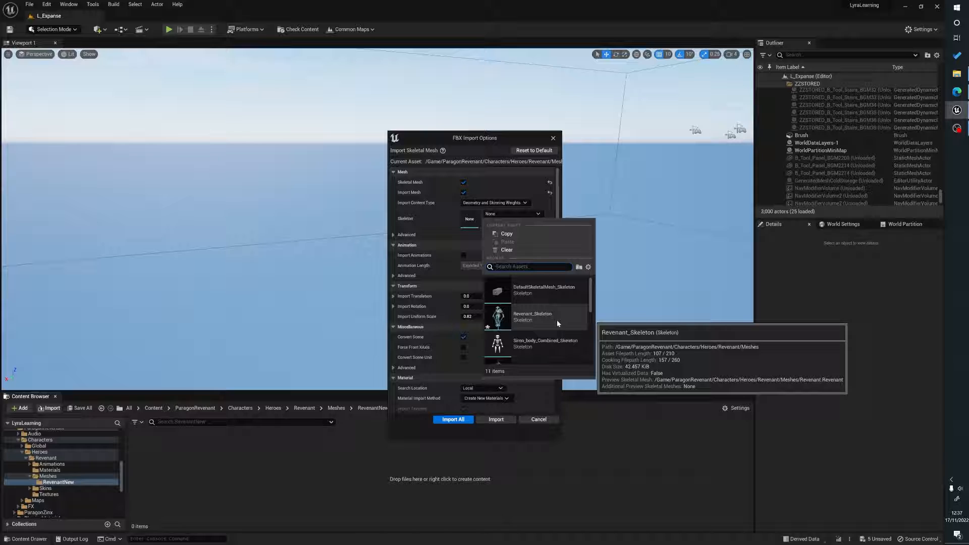
left_click(533, 318)
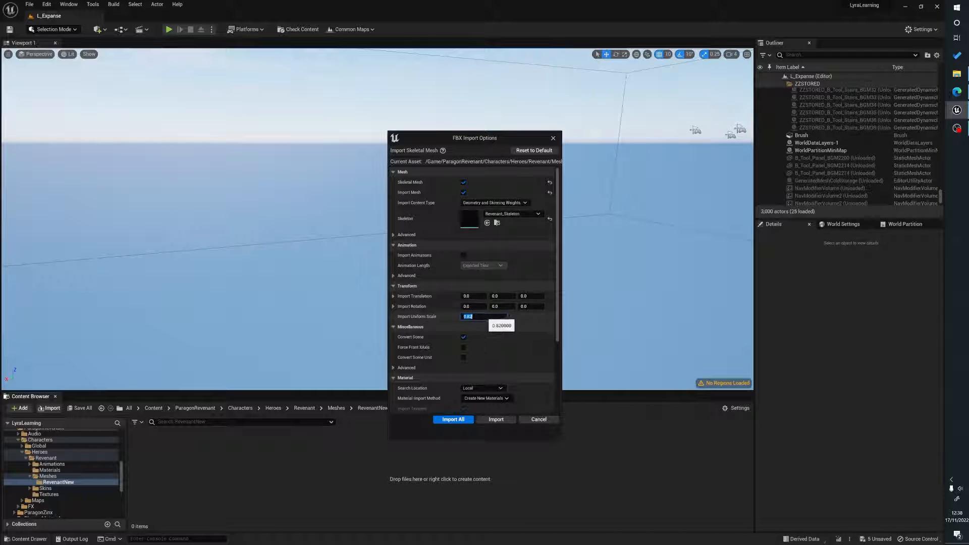
left_click(479, 317)
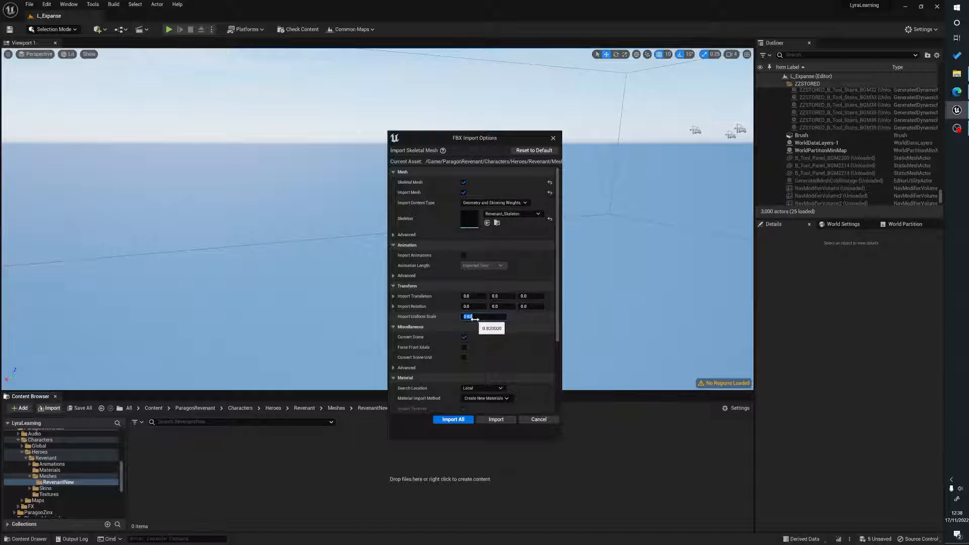
left_click(474, 318)
key("BackSpace")
key("BackSpace")
key("BackSpace")
key("BackSpace")
type("1")
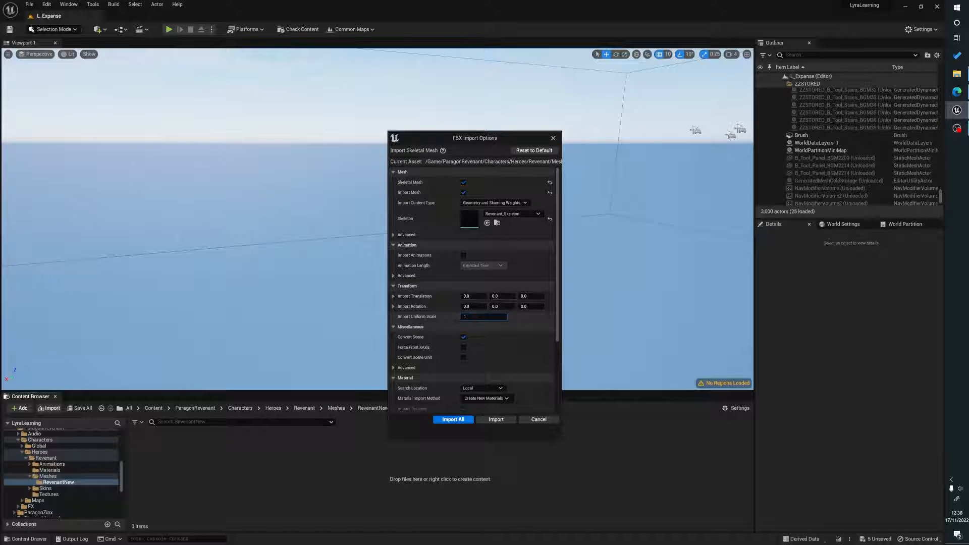
left_click_drag(470, 316, 449, 319)
type("82")
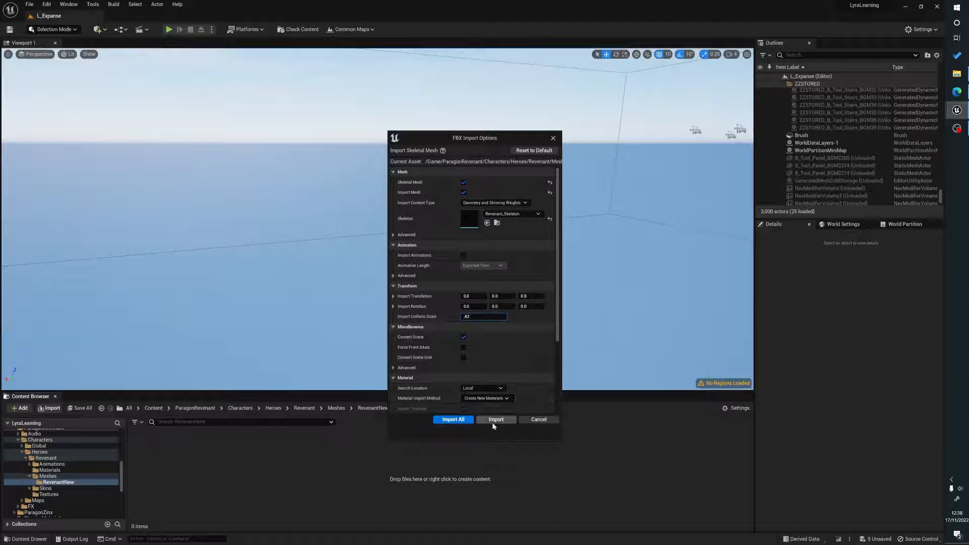
left_click(454, 419)
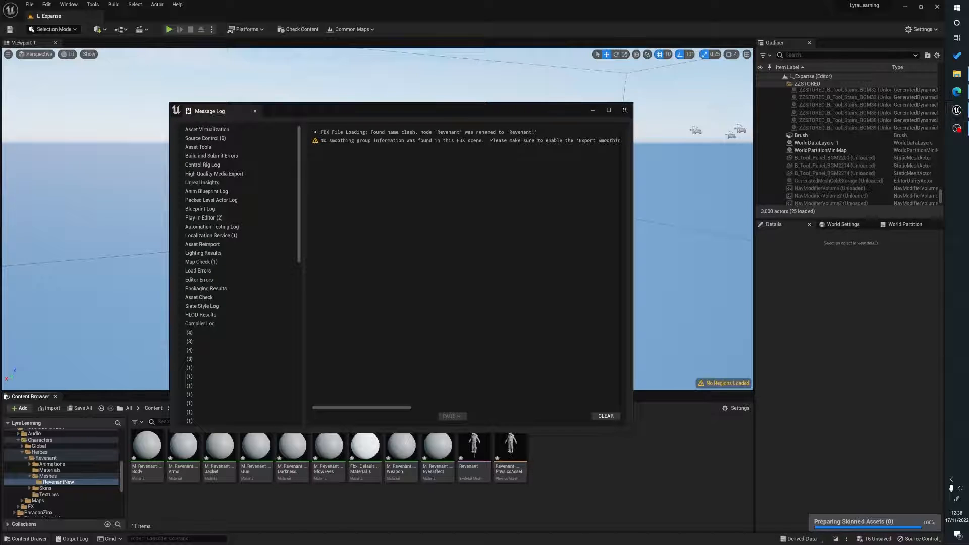
Open the newly imported Revenant skeletal mesh in its editor.
left_click(624, 110)
left_click(470, 461)
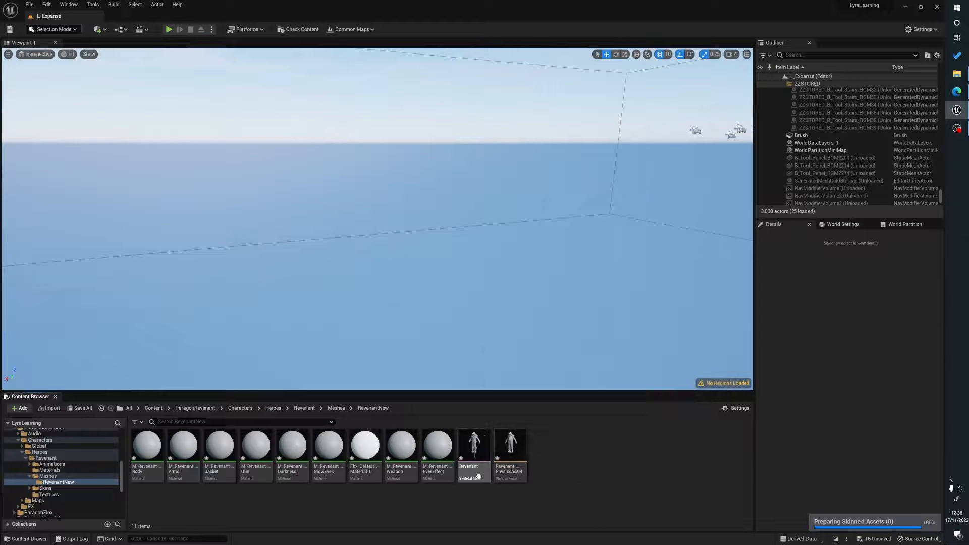
double_click(473, 463)
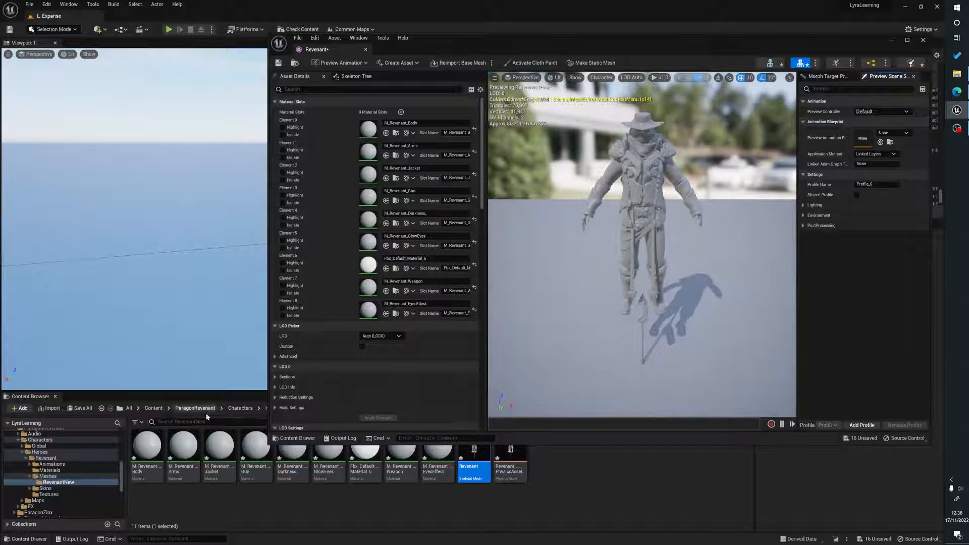
left_click_drag(292, 443, 283, 384)
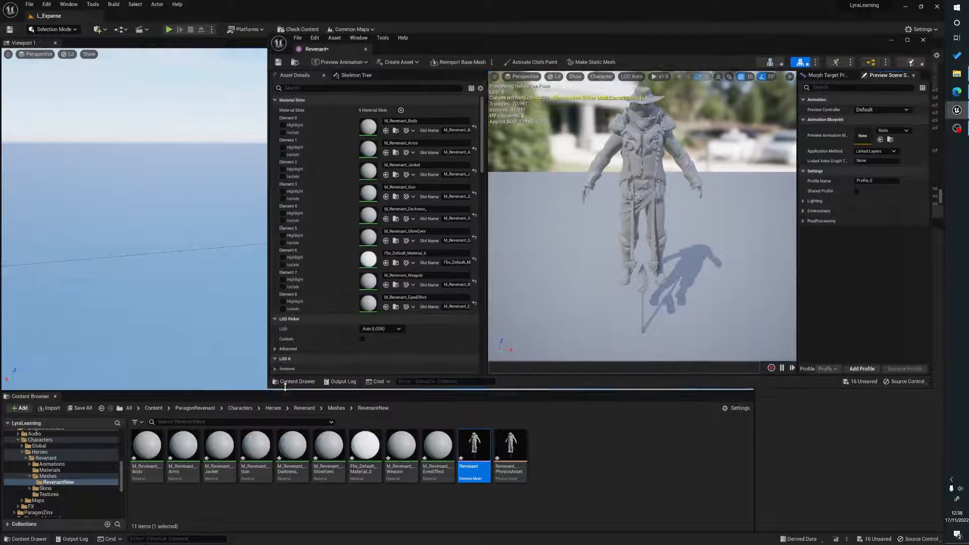
Assign the Revenant materials from the Materials folder to the mesh's material slots, then save and close the mesh editor.
left_click(304, 408)
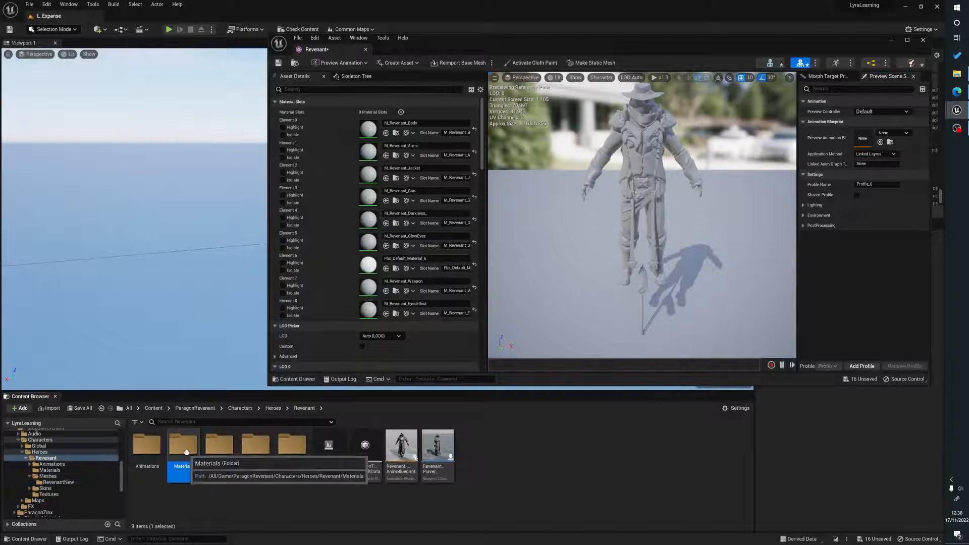
double_click(219, 447)
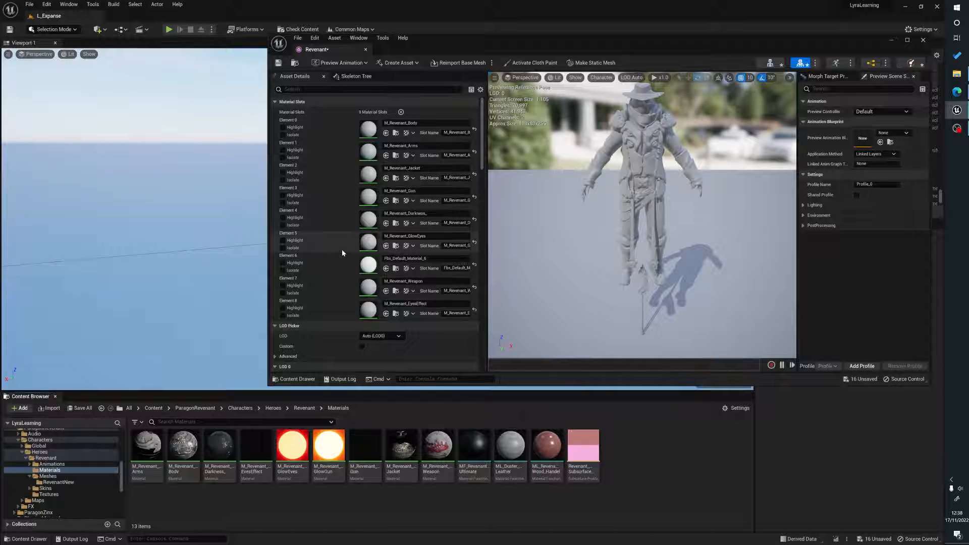
left_click_drag(147, 446, 368, 152)
left_click_drag(184, 447, 374, 128)
left_click_drag(220, 446, 368, 222)
left_click_drag(256, 447, 368, 310)
left_click_drag(292, 446, 367, 243)
left_click_drag(365, 447, 367, 268)
left_click_drag(401, 446, 359, 176)
left_click_drag(437, 446, 373, 282)
scroll(613, 223, "up", 4)
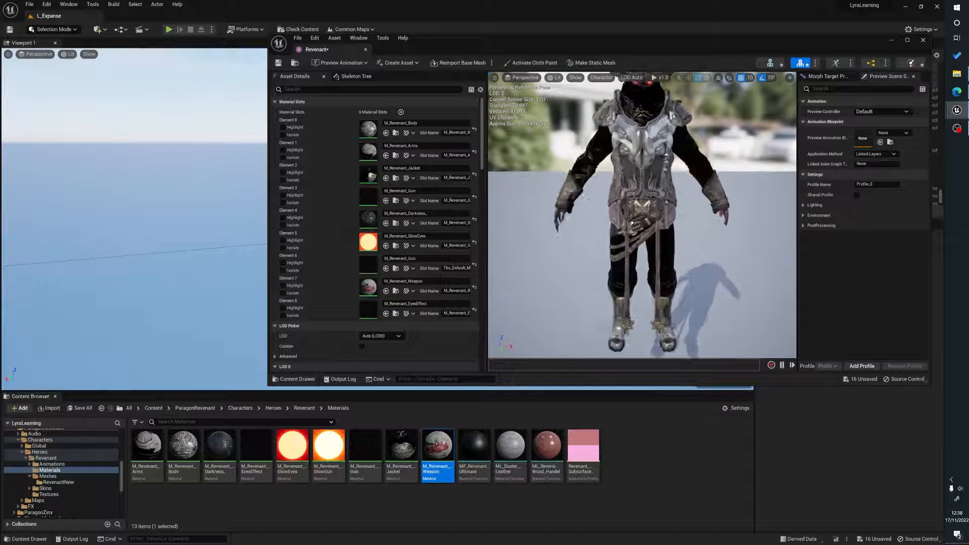
scroll(613, 222, "down", 2)
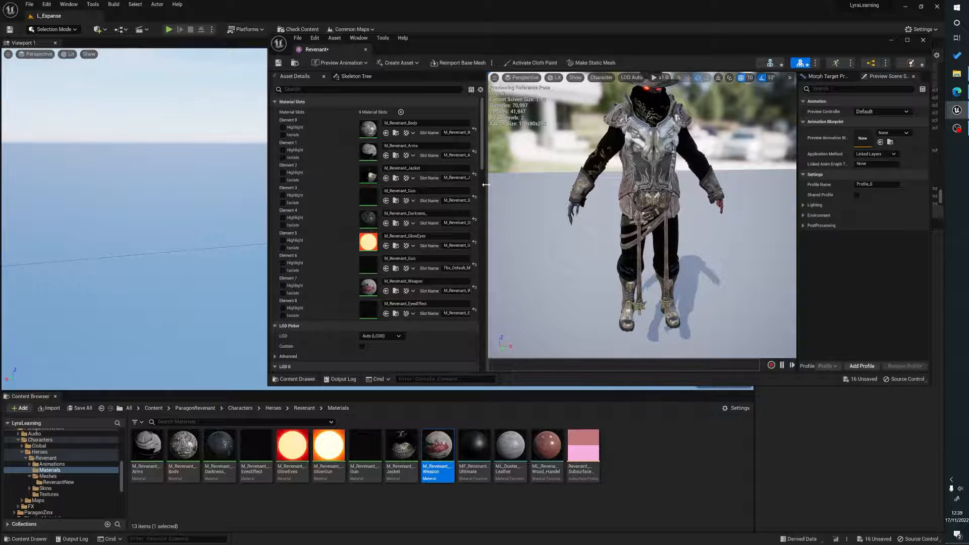
left_click_drag(485, 185, 572, 185)
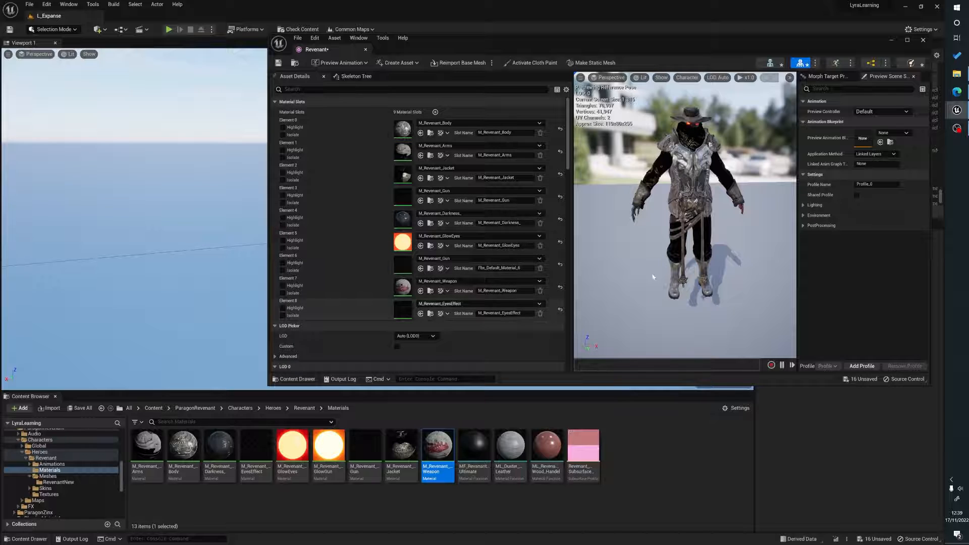
key("ctrl+s")
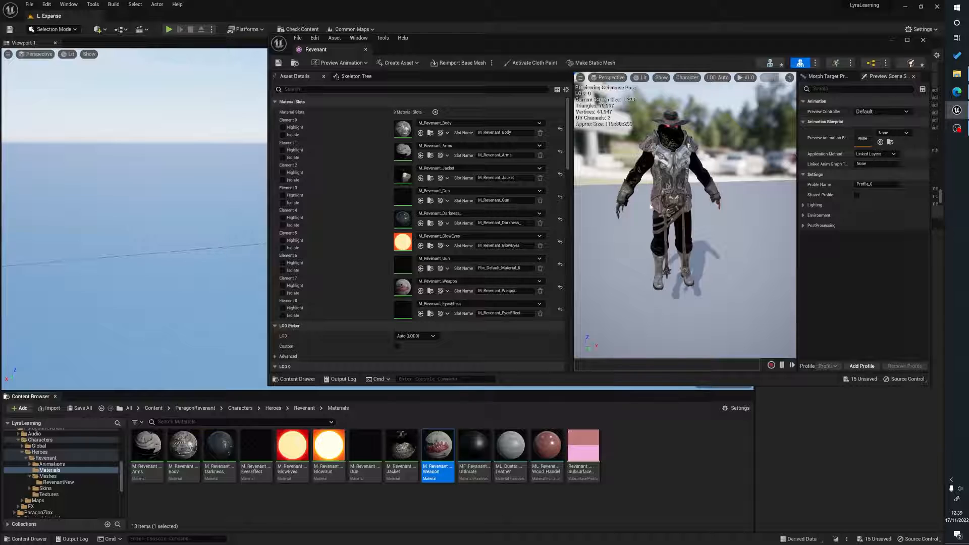
left_click(923, 41)
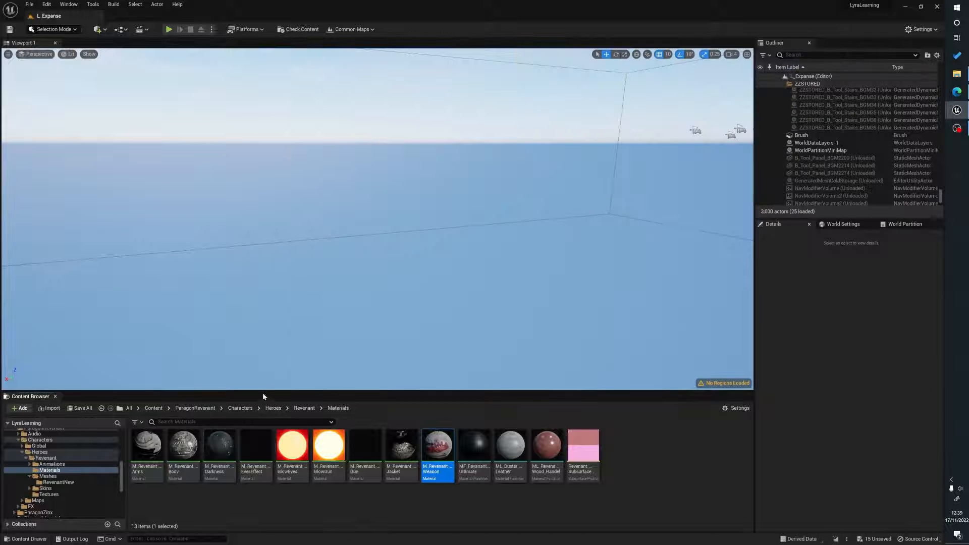
Open the B_Quinn blueprint in Characters > Cosmetics and select its mesh component in the viewport.
left_click(154, 407)
double_click(186, 454)
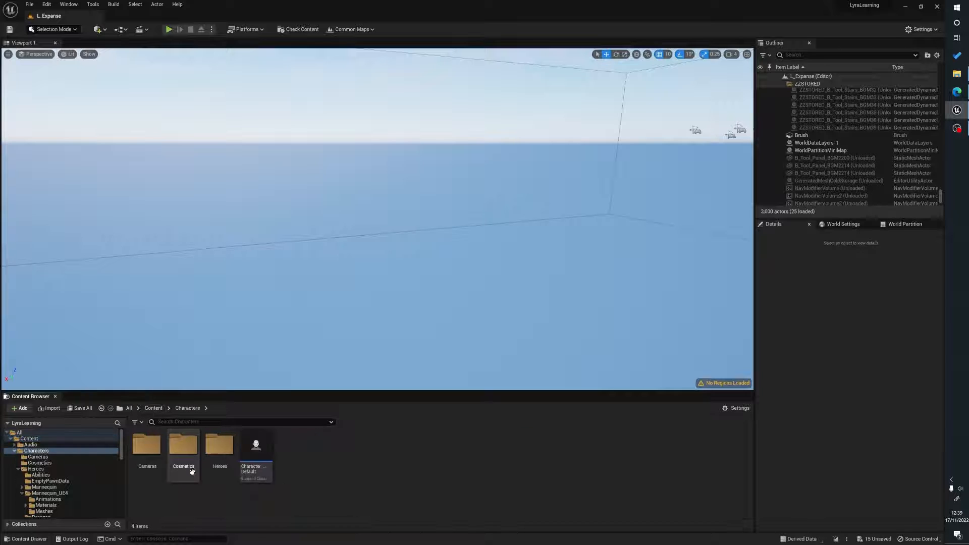
left_click(188, 467)
double_click(187, 466)
left_click(258, 465)
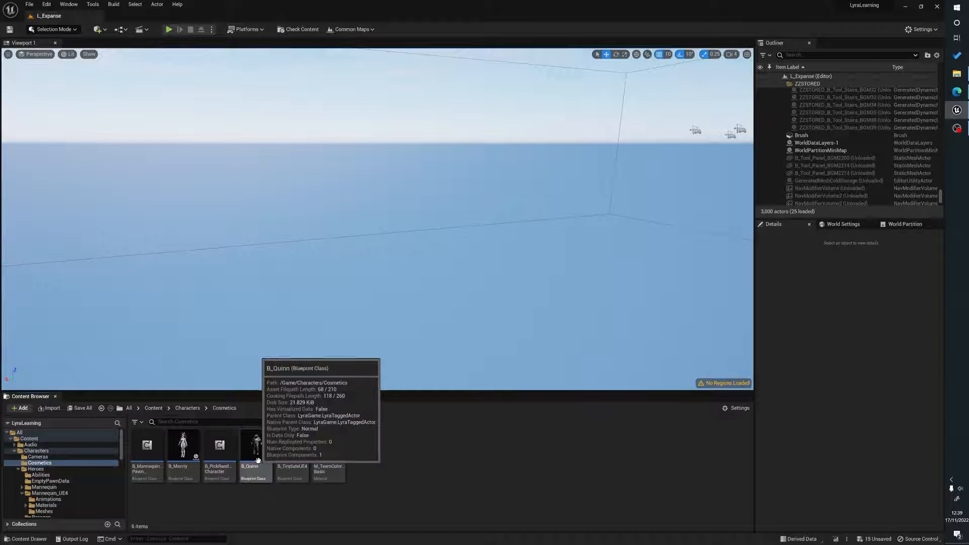
double_click(255, 446)
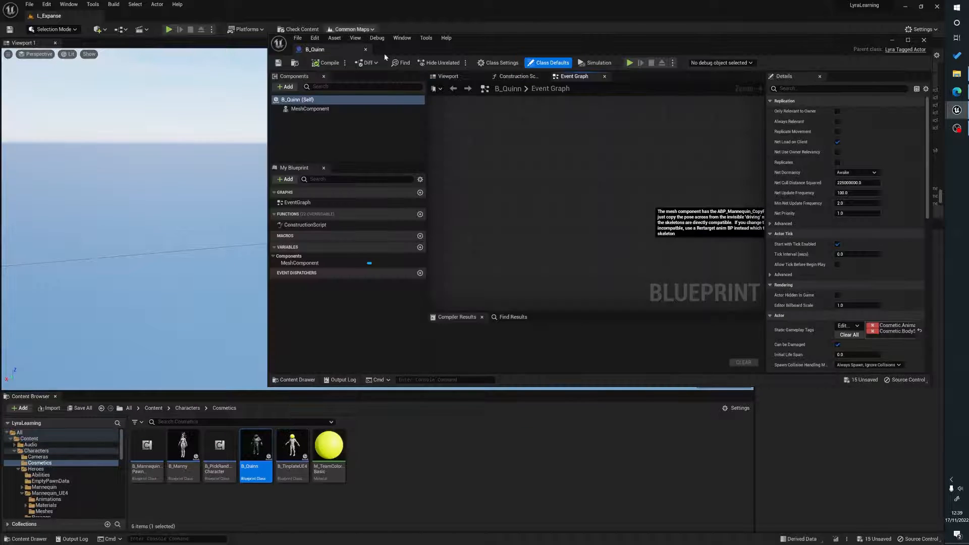
left_click(453, 79)
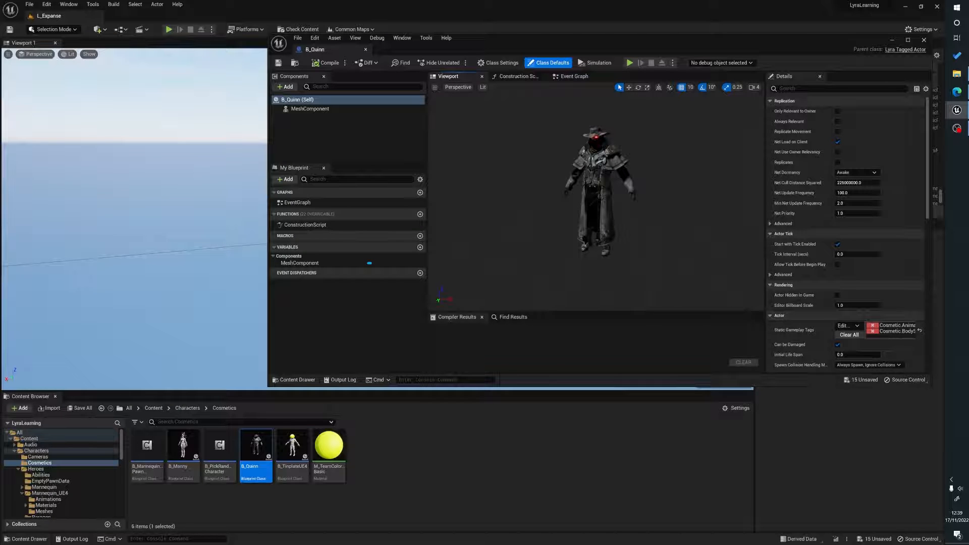
left_click(599, 201)
left_click_drag(654, 243, 654, 197)
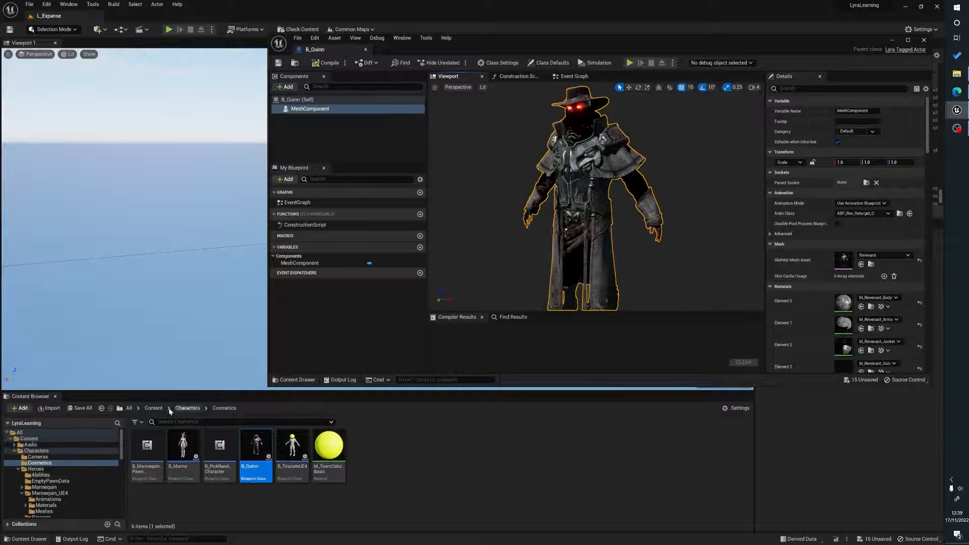
Rename the newly imported Revenant skeletal mesh in RevenantNew to Revenant_Scaled.
scroll(65, 492, "down", 3)
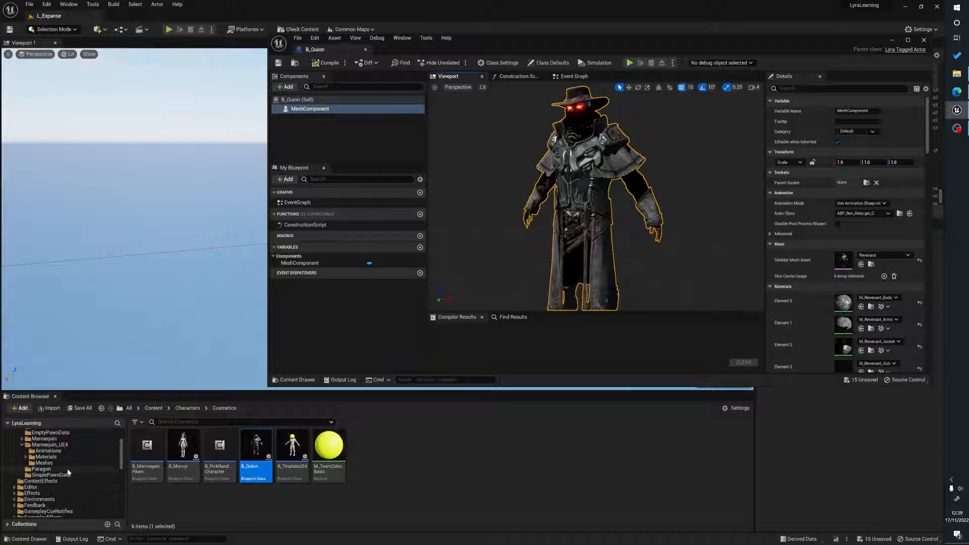
scroll(64, 485, "down", 5)
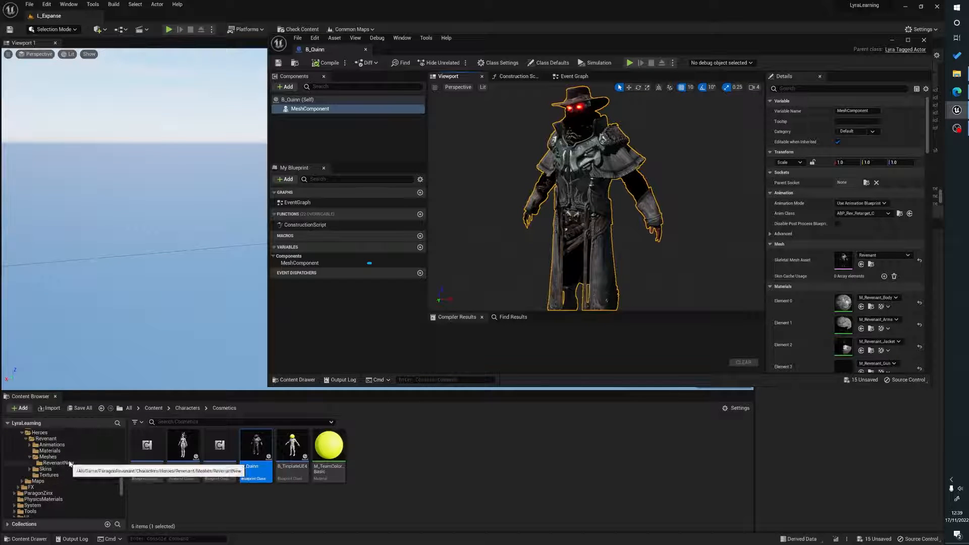
left_click(57, 462)
left_click(479, 482)
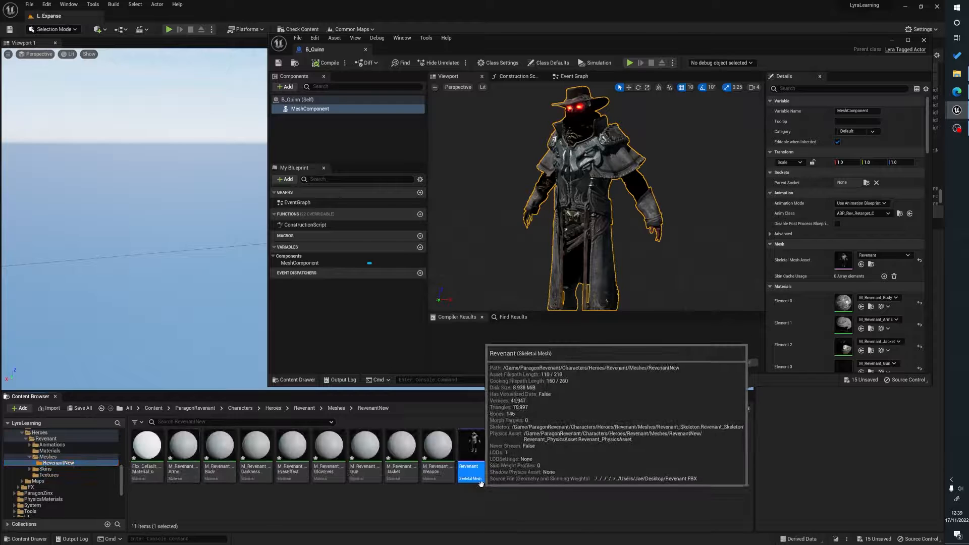
key("F2")
key("End")
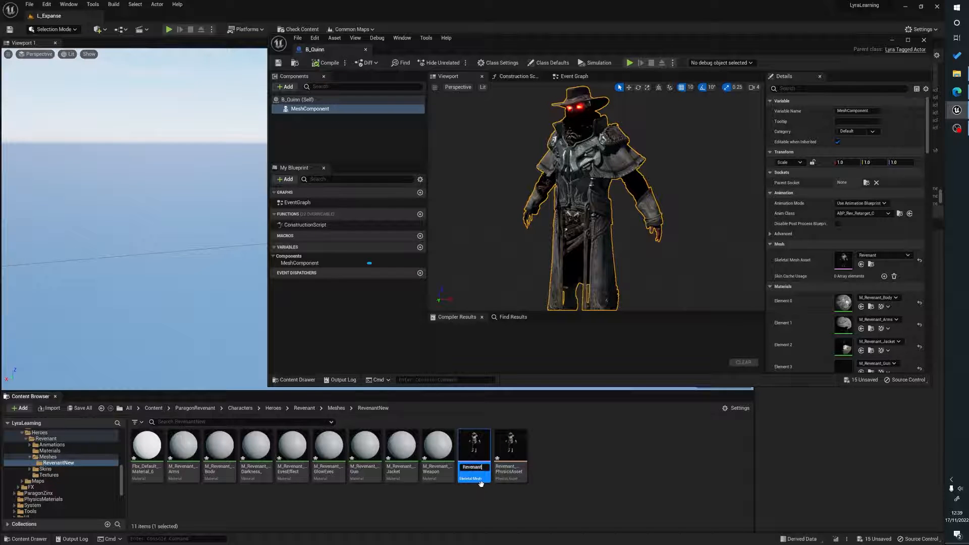
type("_+Scaled")
key("Return")
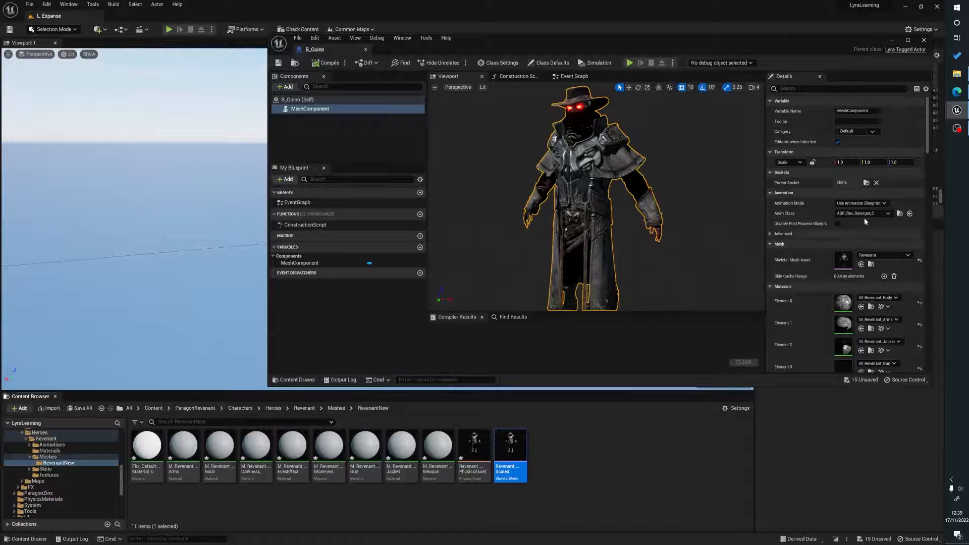
Set B_Quinn's Skeletal Mesh Asset to Revenant_Scaled, compile the blueprint and close it.
left_click(877, 255)
type("scal")
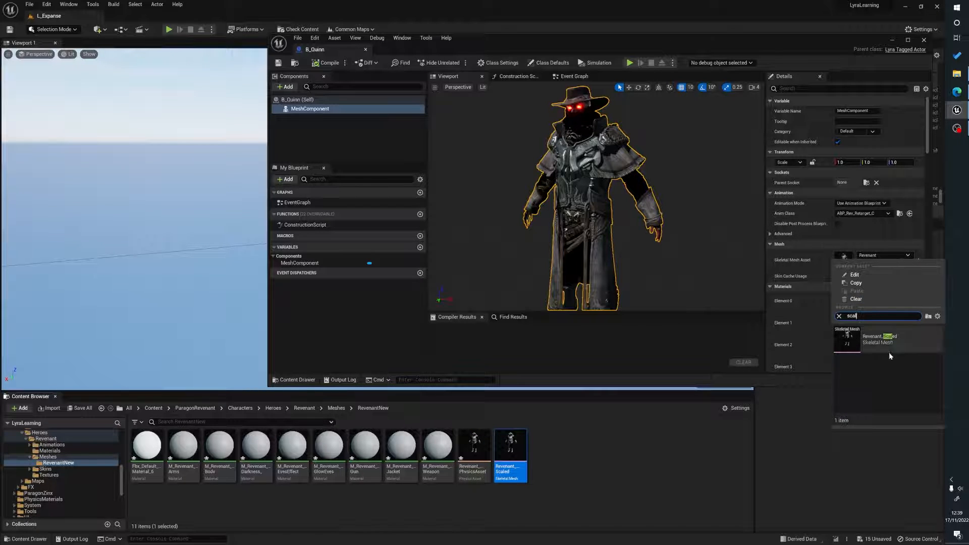
left_click(887, 341)
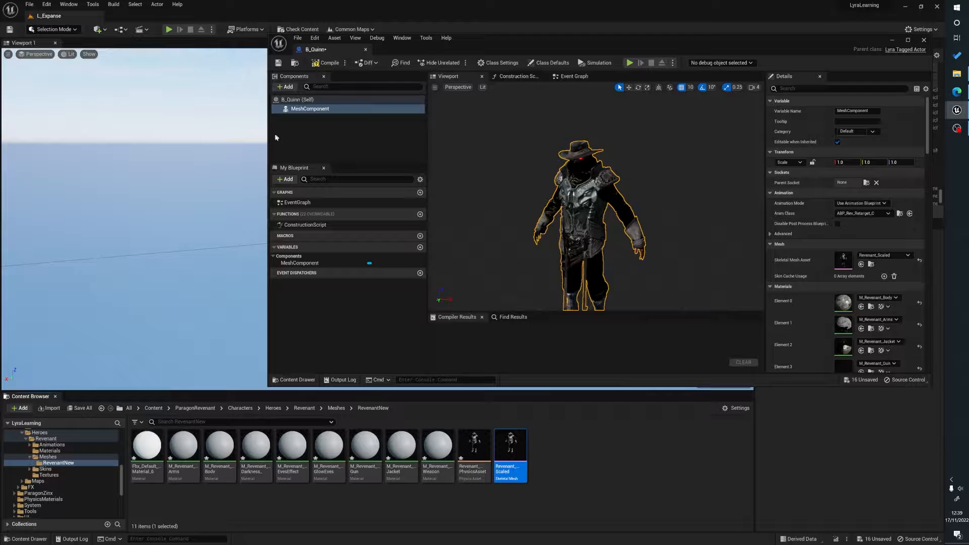
left_click(326, 63)
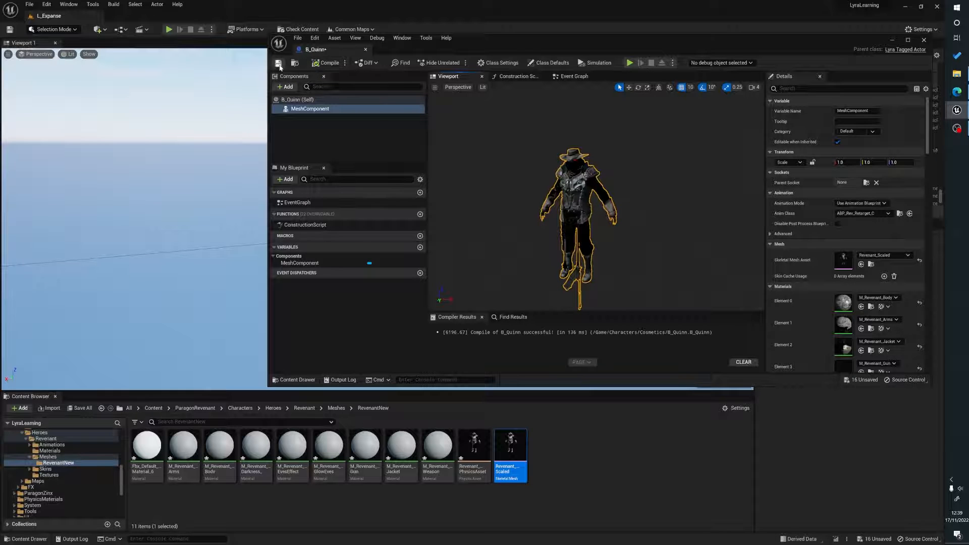
left_click(365, 49)
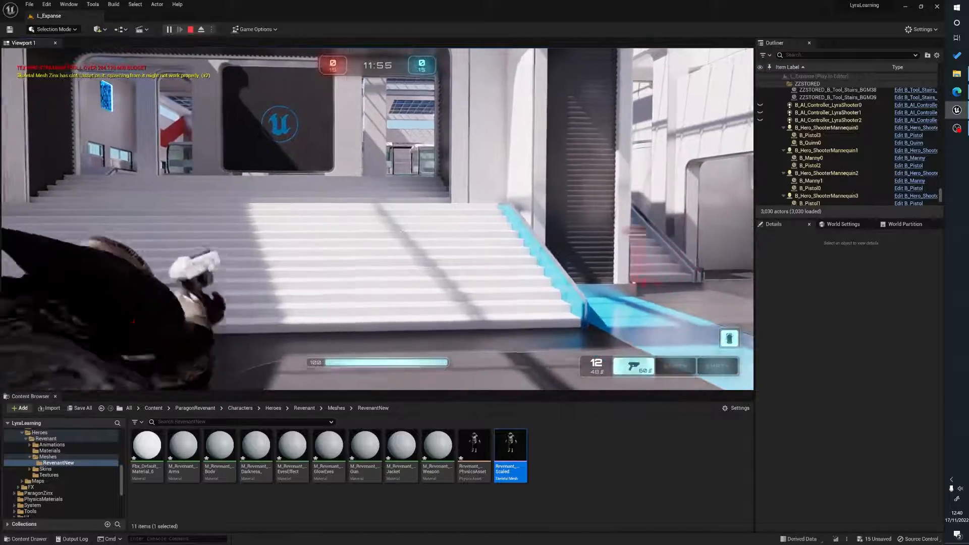
Play-test the Revenant hero in the Expanse level by moving, jumping and firing weapons, and open the pause menu.
key("w")
key("w")
key("space")
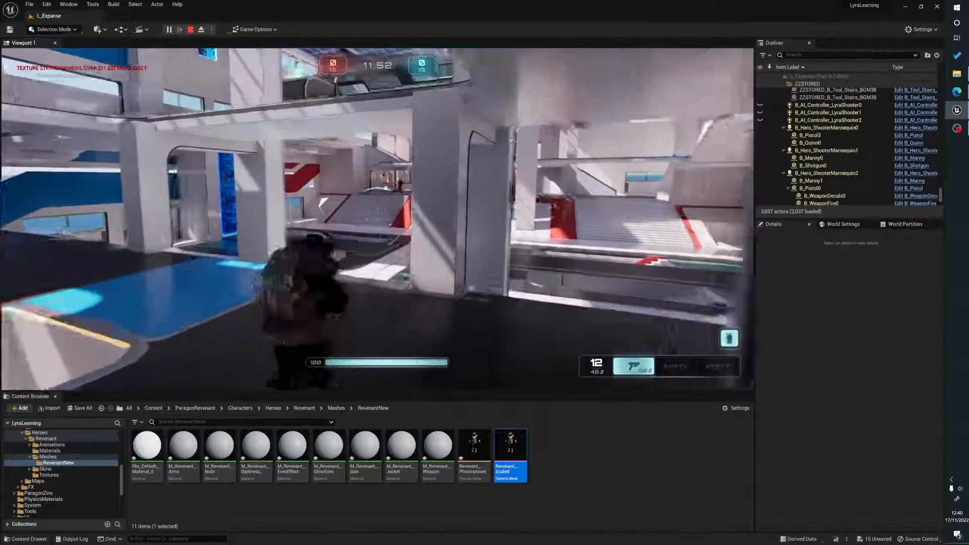
key("w")
left_click(377, 219)
left_click(378, 219)
left_click(377, 219)
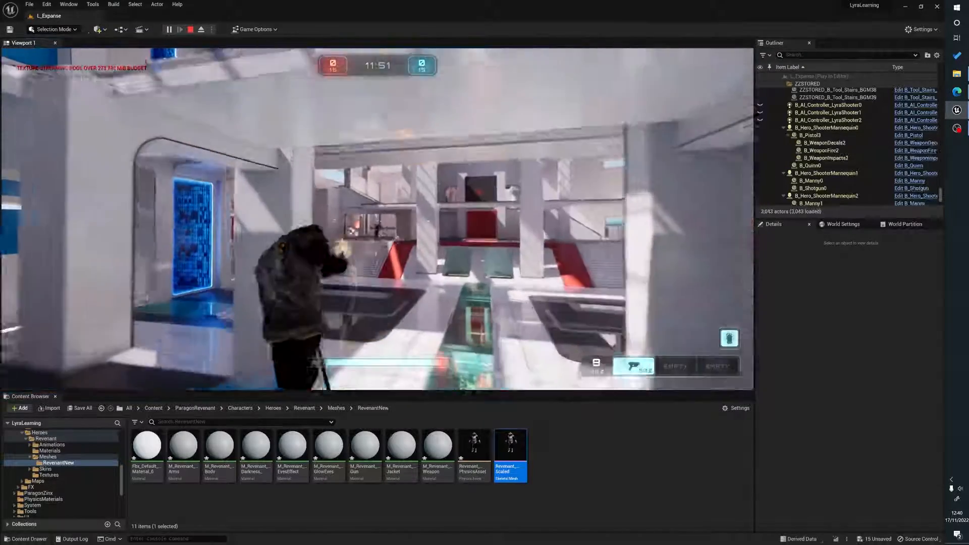
left_click(377, 219)
left_click(377, 219)
left_click(377, 219)
key("q")
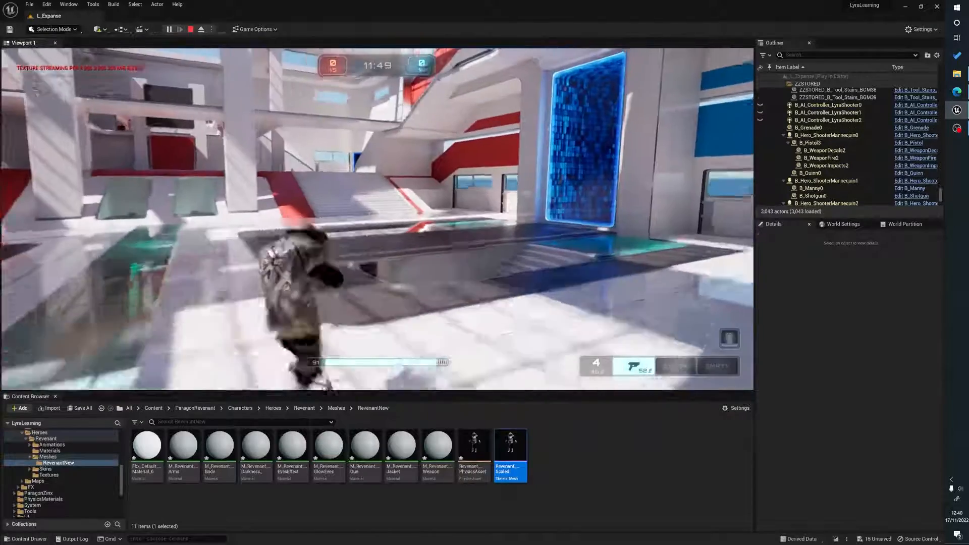
key("w")
key("s")
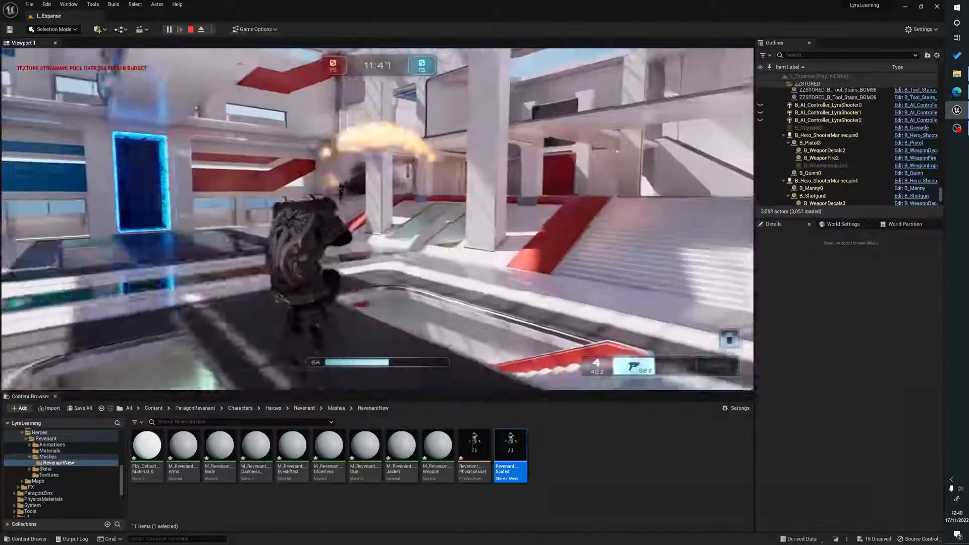
key("w")
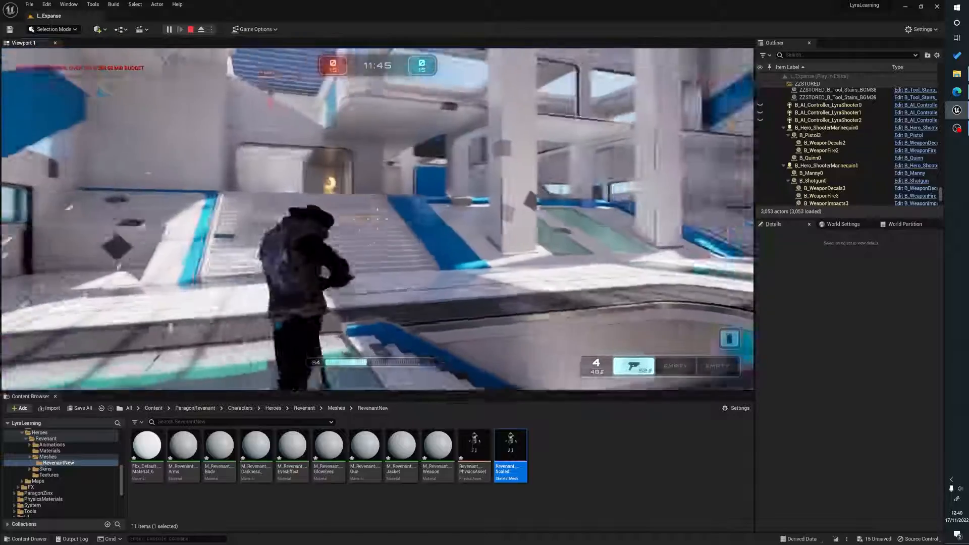
key("w")
key("w")
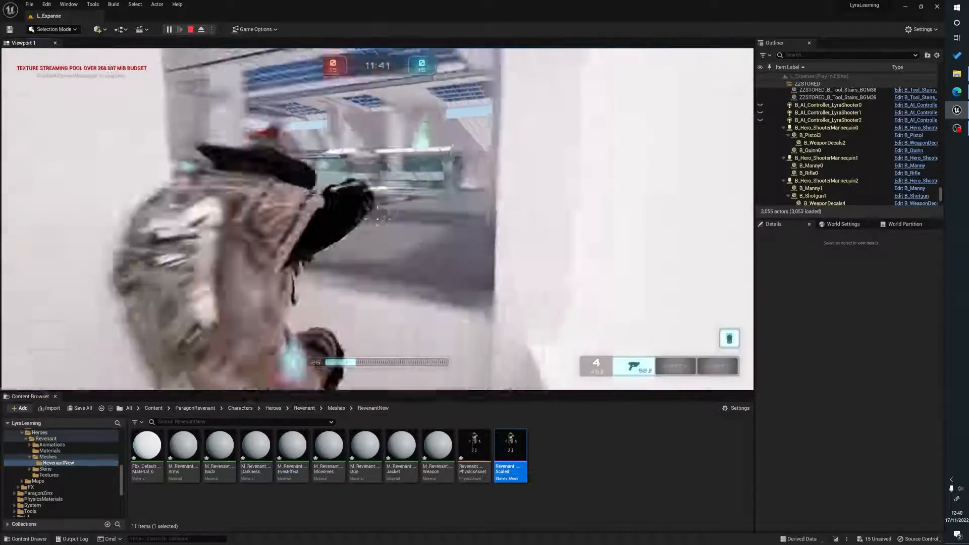
key("w")
key("w")
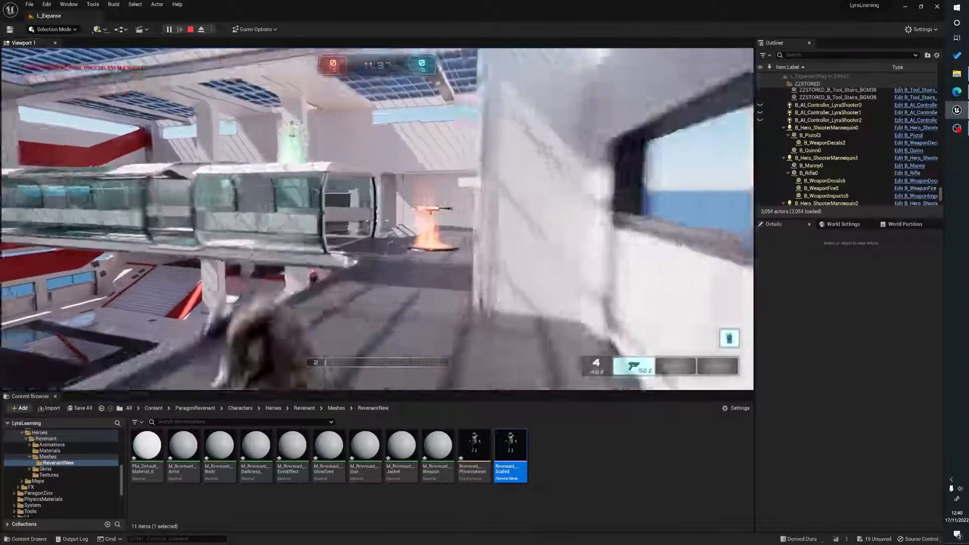
key("w")
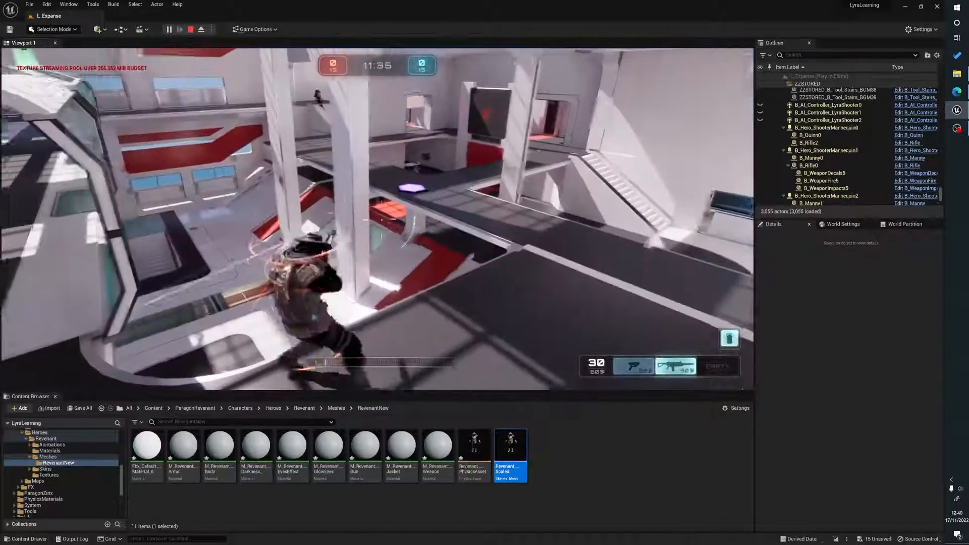
key("w")
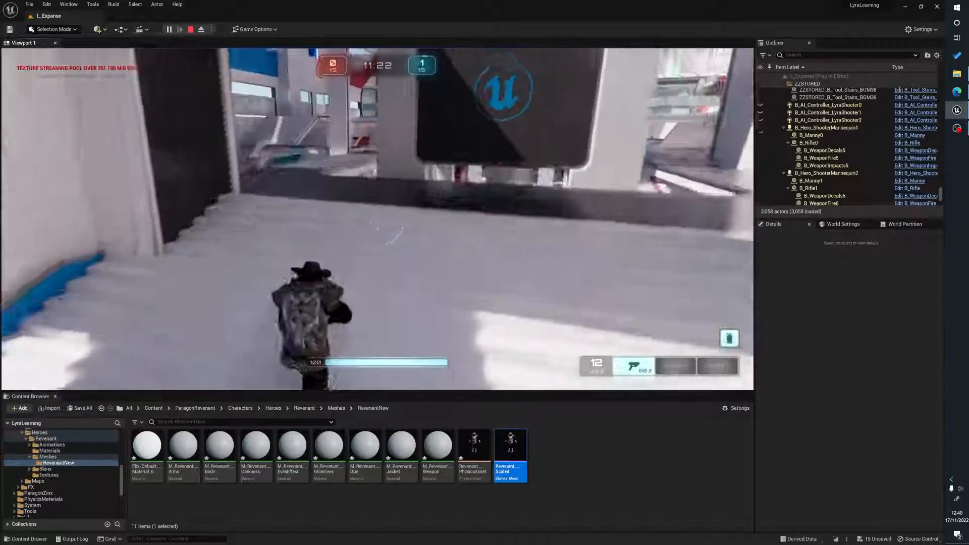
key("w")
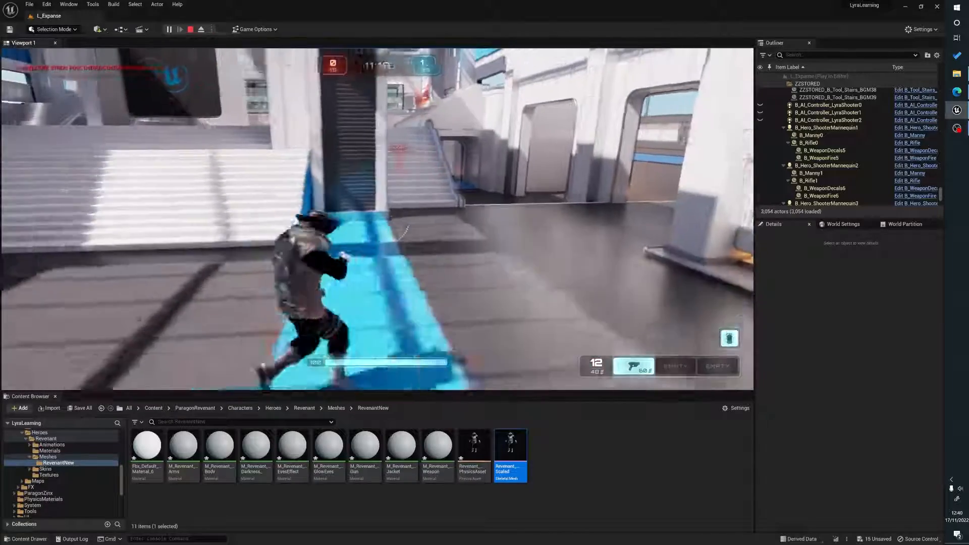
key("w")
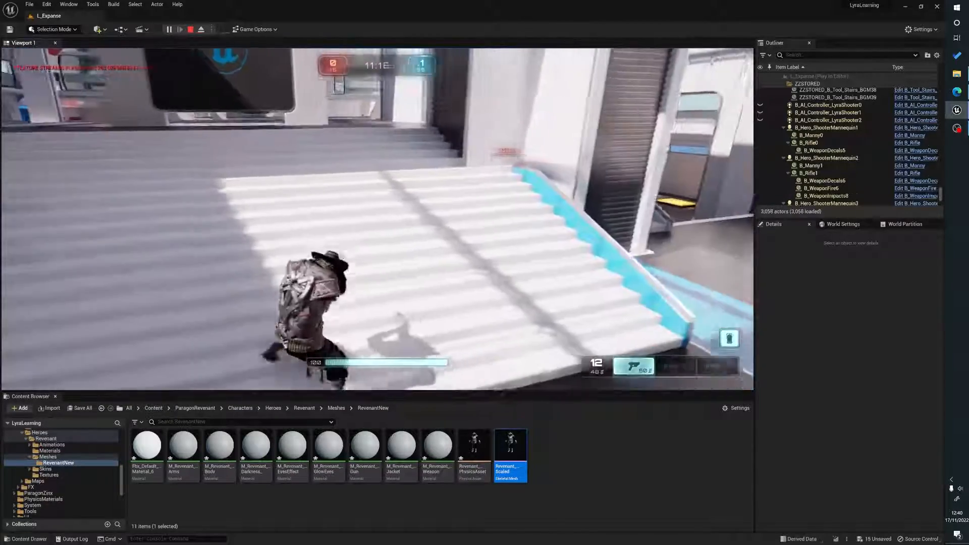
key("s")
key("s")
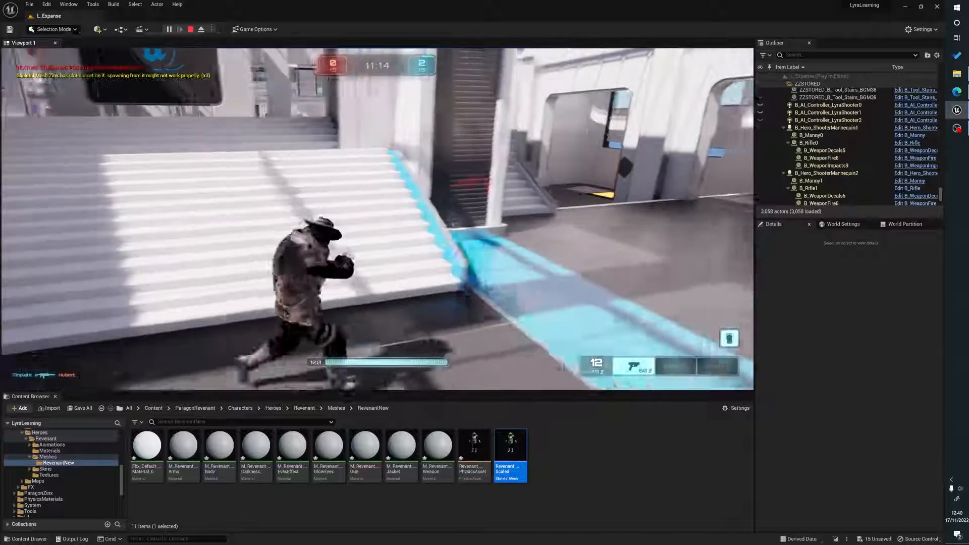
key("a")
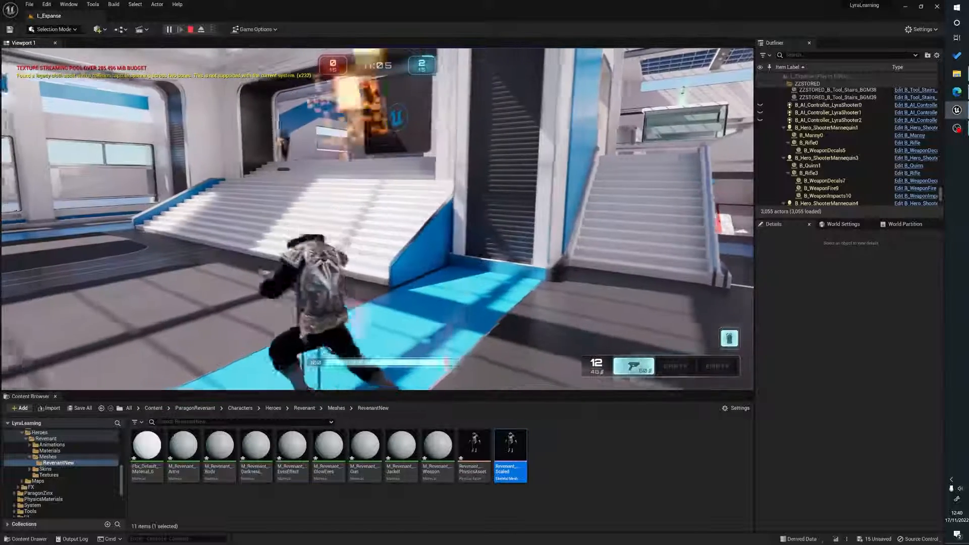
key("Escape")
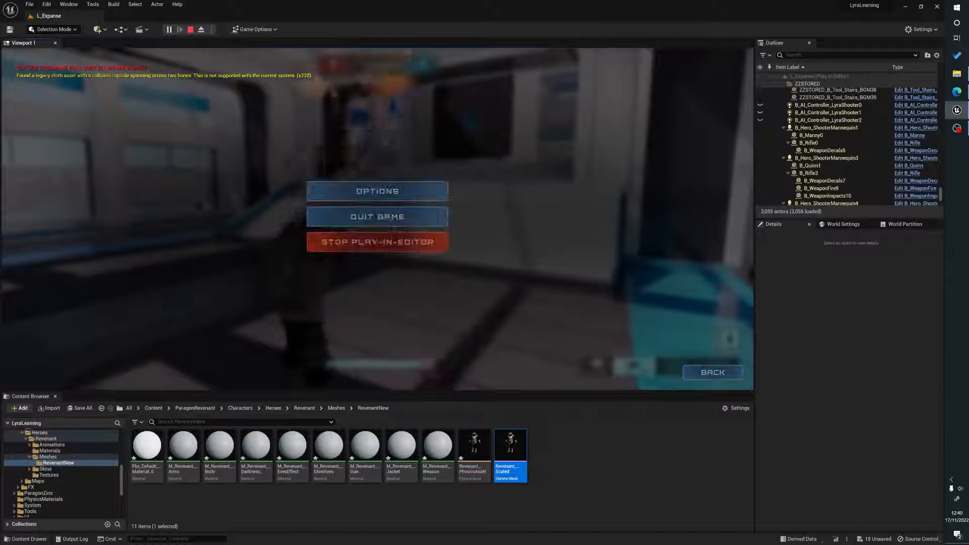